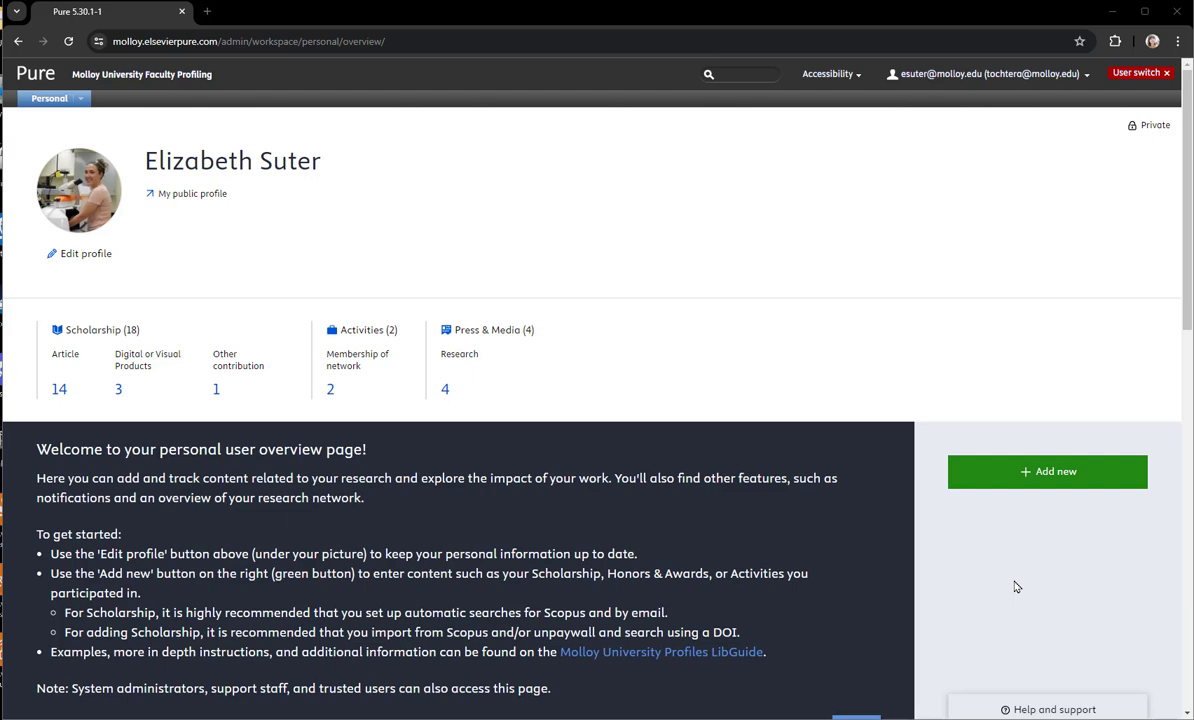
Start adding a new item to the faculty profile with Add new
{"action": "left_click", "coordinate": [1043, 476]}
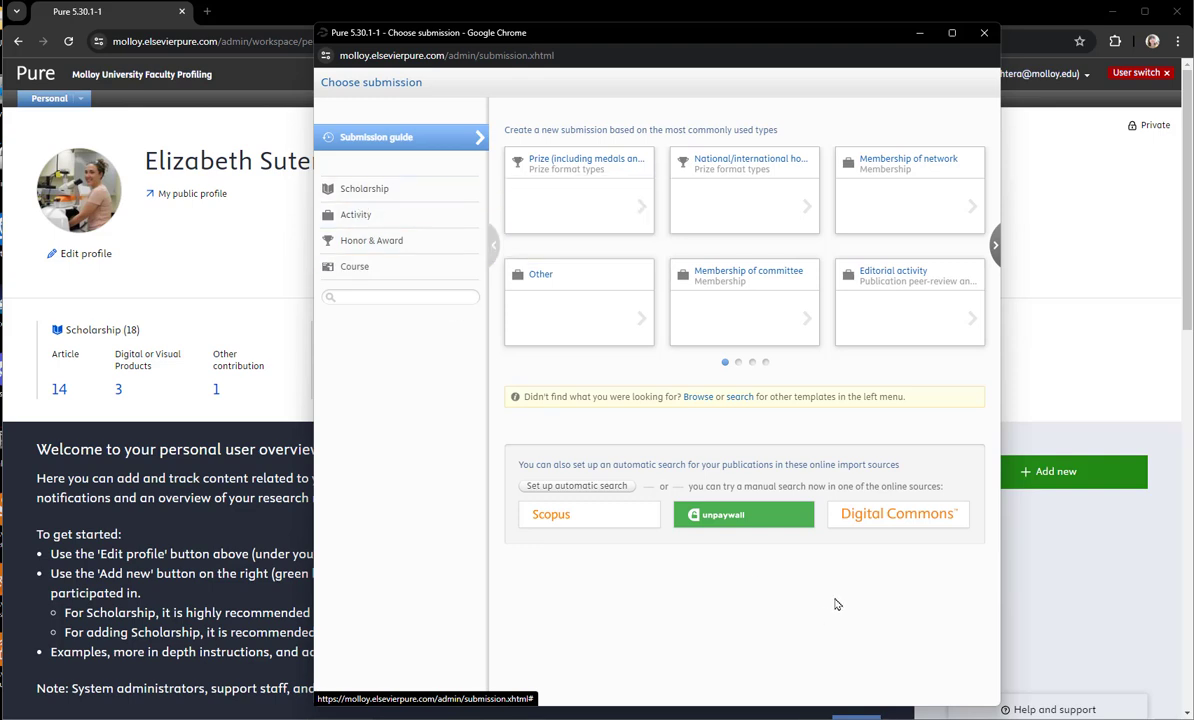
Search Digital Commons by the faculty member's name and scroll through the 9 results
{"action": "left_click", "coordinate": [903, 516]}
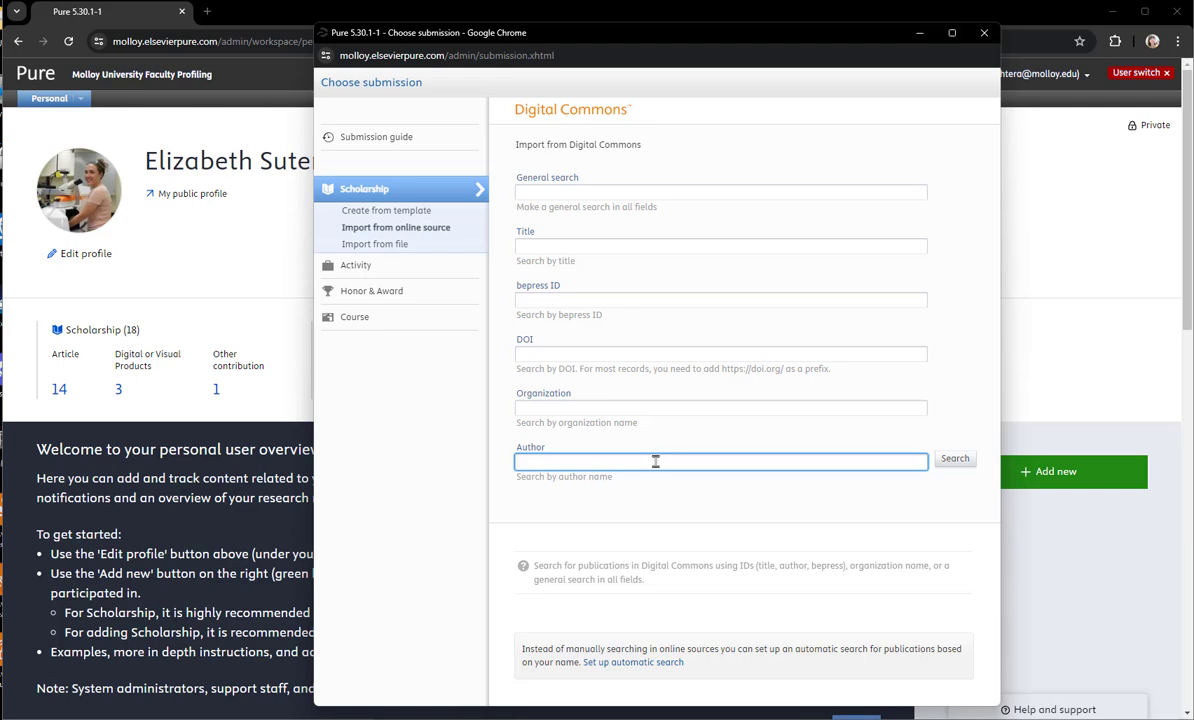
{"action": "type", "text": "Elizabeth Suter"}
{"action": "key", "text": "Return"}
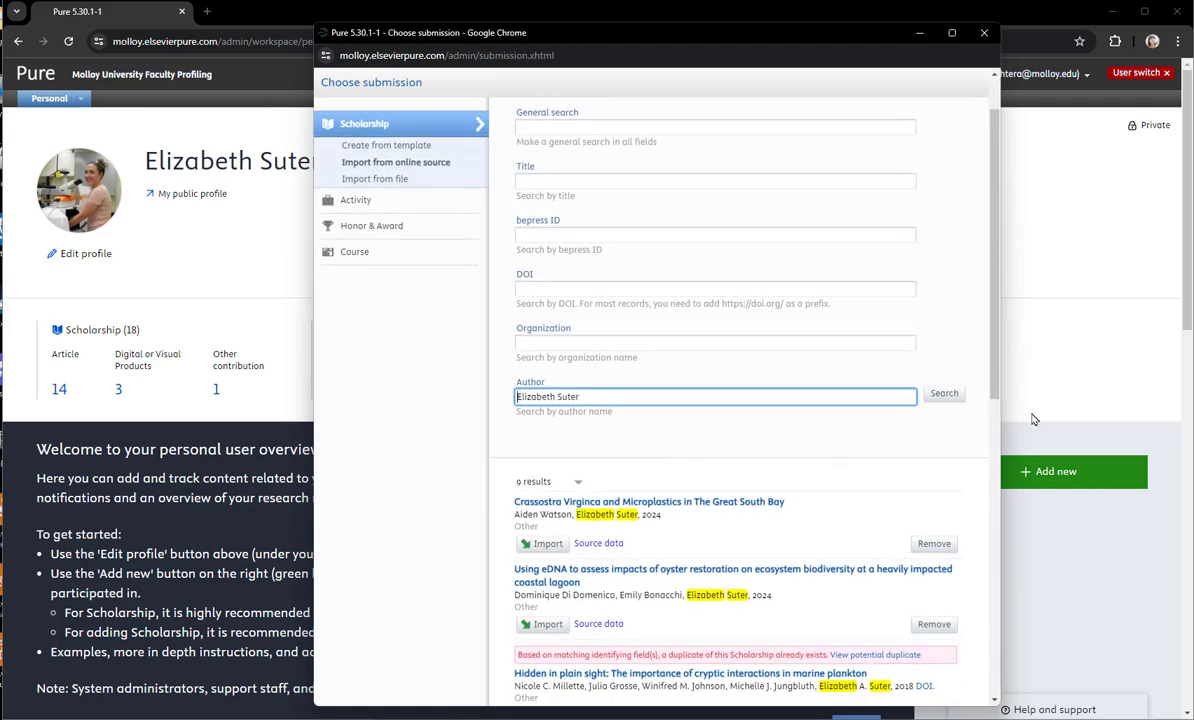
{"action": "scroll", "coordinate": [634, 415], "scroll_direction": "down", "scroll_amount": 3}
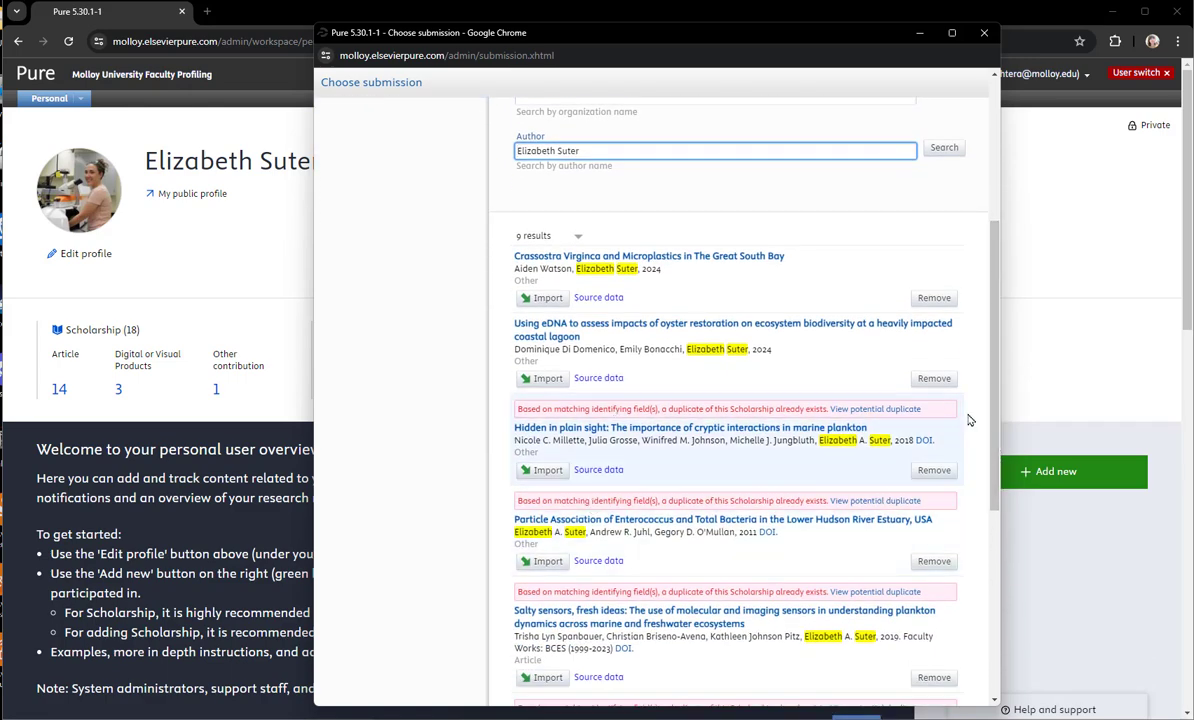
{"action": "left_click_drag", "start_coordinate": [993, 454], "coordinate": [991, 644]}
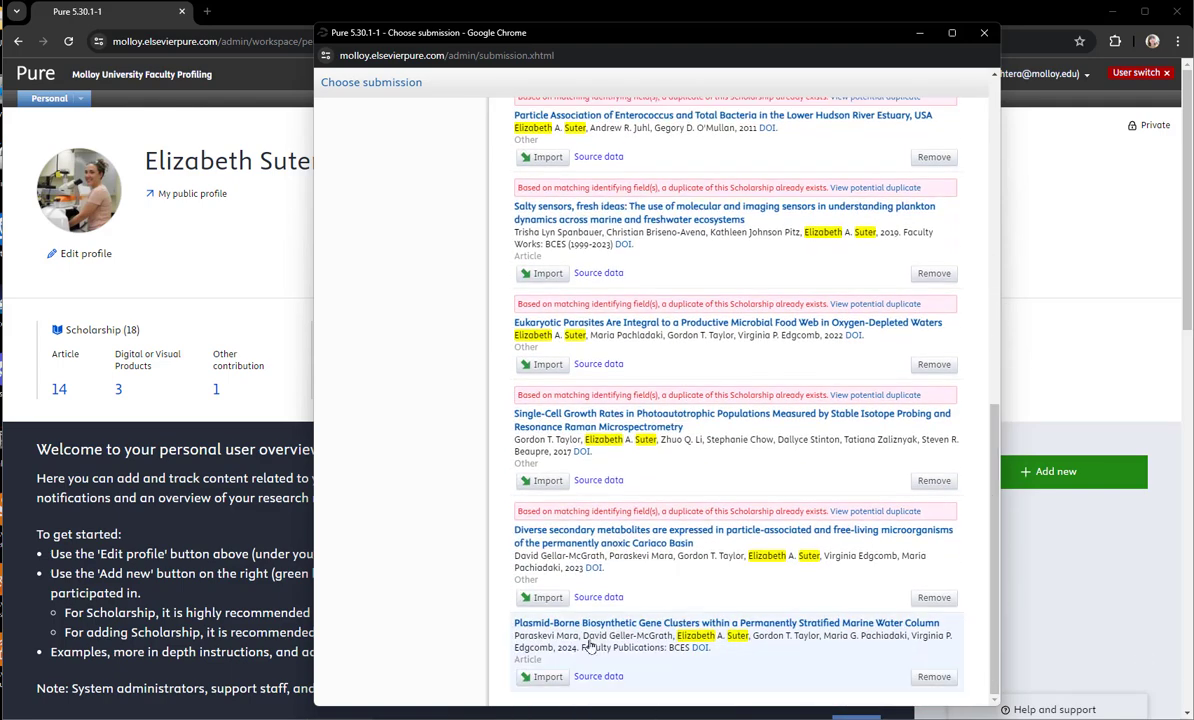
Import the Plasmid-Borne article and review its author matches, keeping the first author's match
{"action": "left_click", "coordinate": [543, 676]}
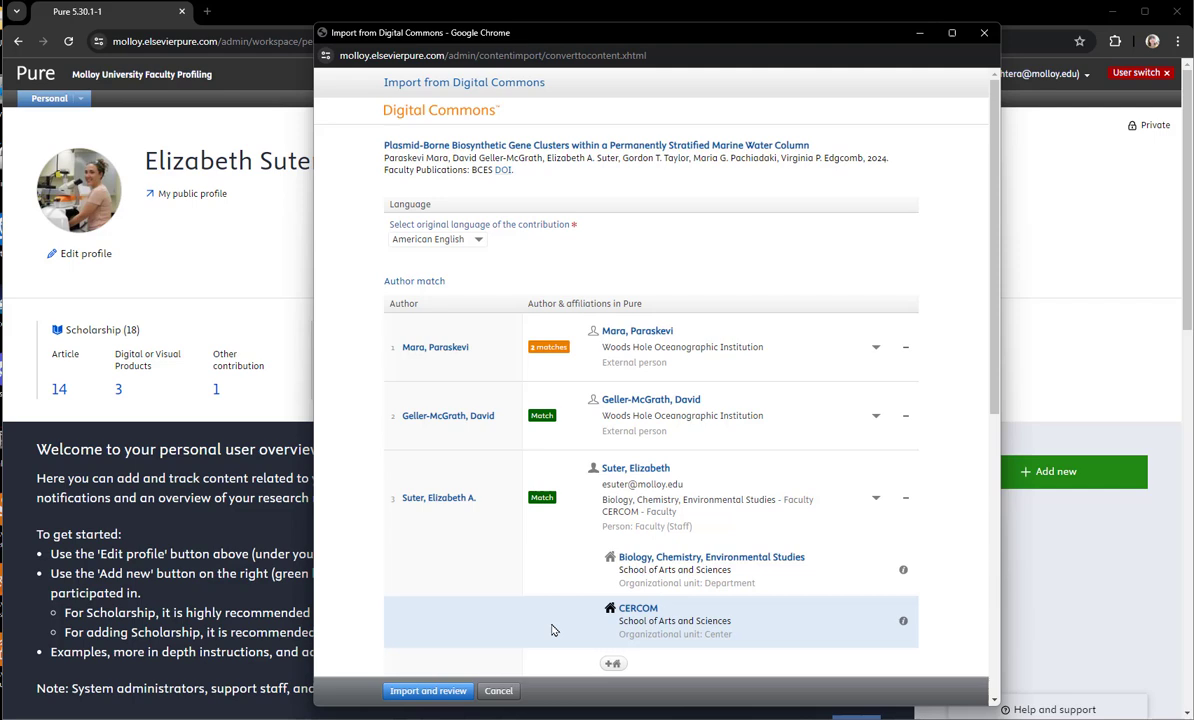
{"action": "left_click", "coordinate": [875, 352]}
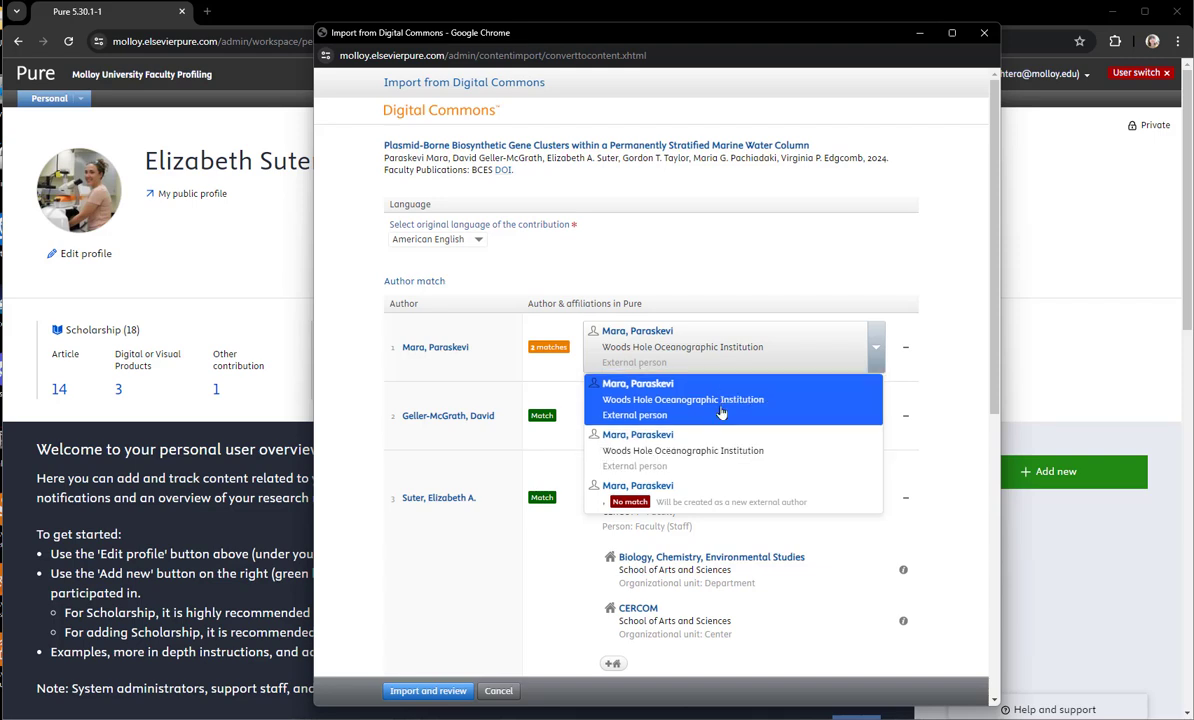
{"action": "left_click", "coordinate": [868, 353]}
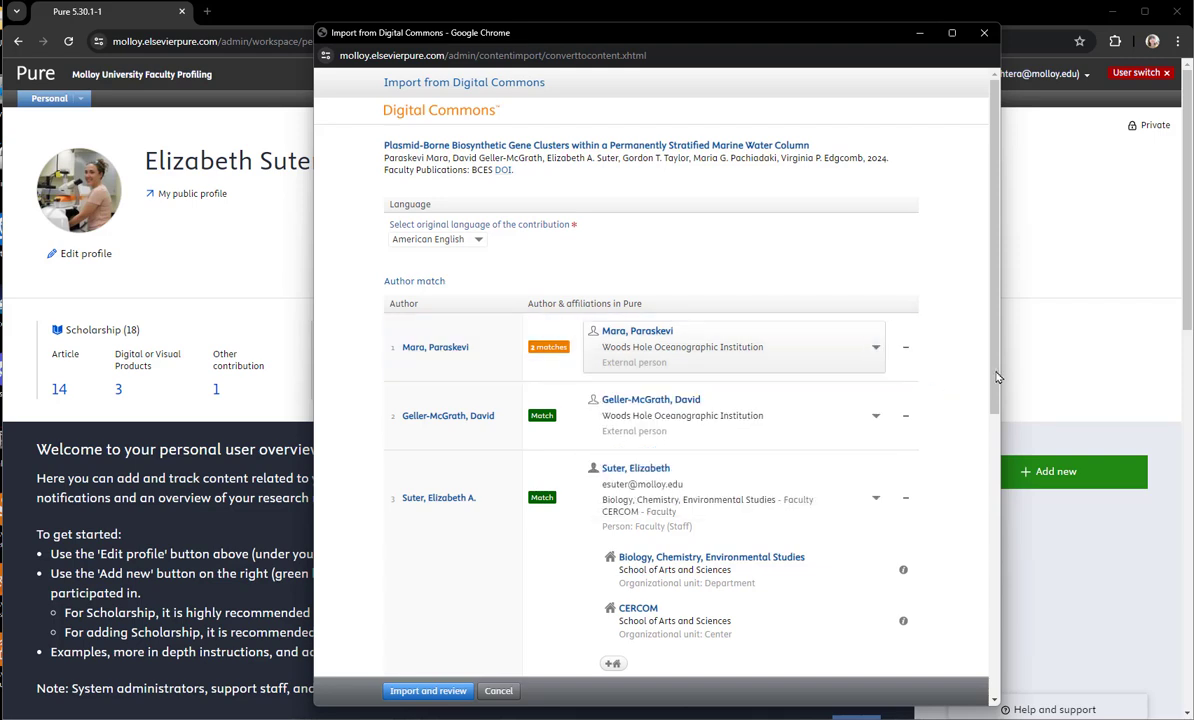
{"action": "left_click_drag", "start_coordinate": [997, 377], "coordinate": [1006, 476]}
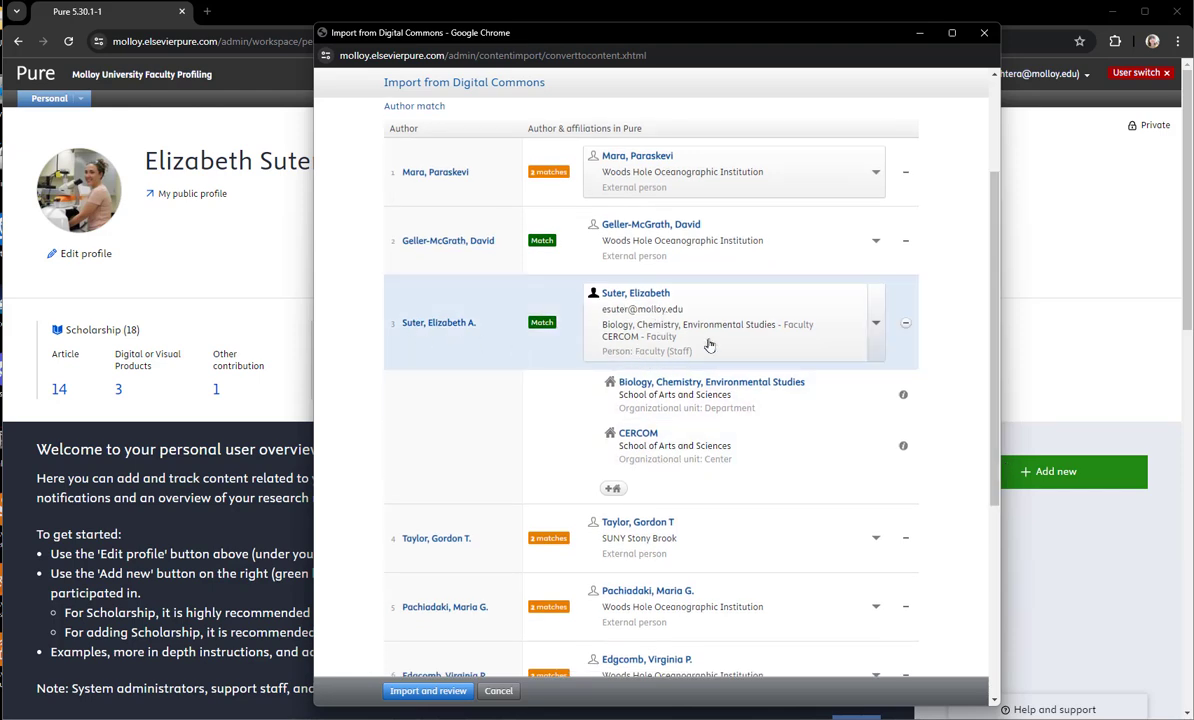
{"action": "scroll", "coordinate": [930, 350], "scroll_direction": "down", "scroll_amount": 2}
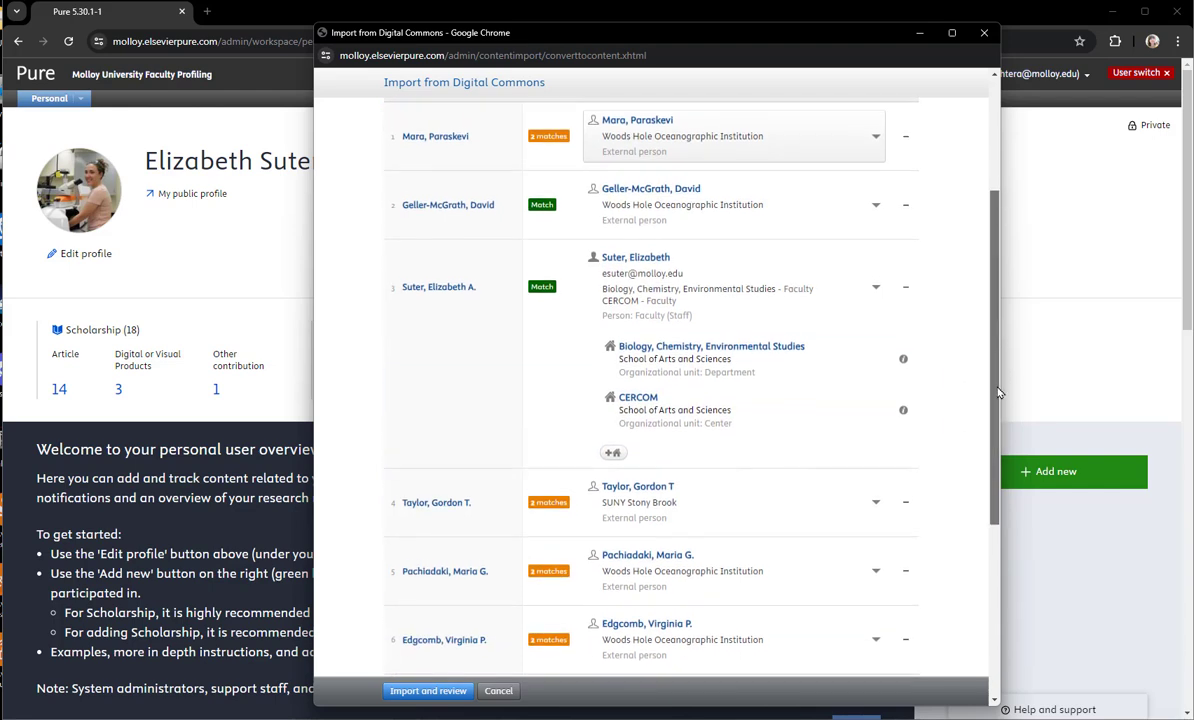
Exclude Woods Hole Oceanographic Institution and SUNY Stony Brook, keeping only Molloy University matched
{"action": "scroll", "coordinate": [980, 435], "scroll_direction": "down", "scroll_amount": 4}
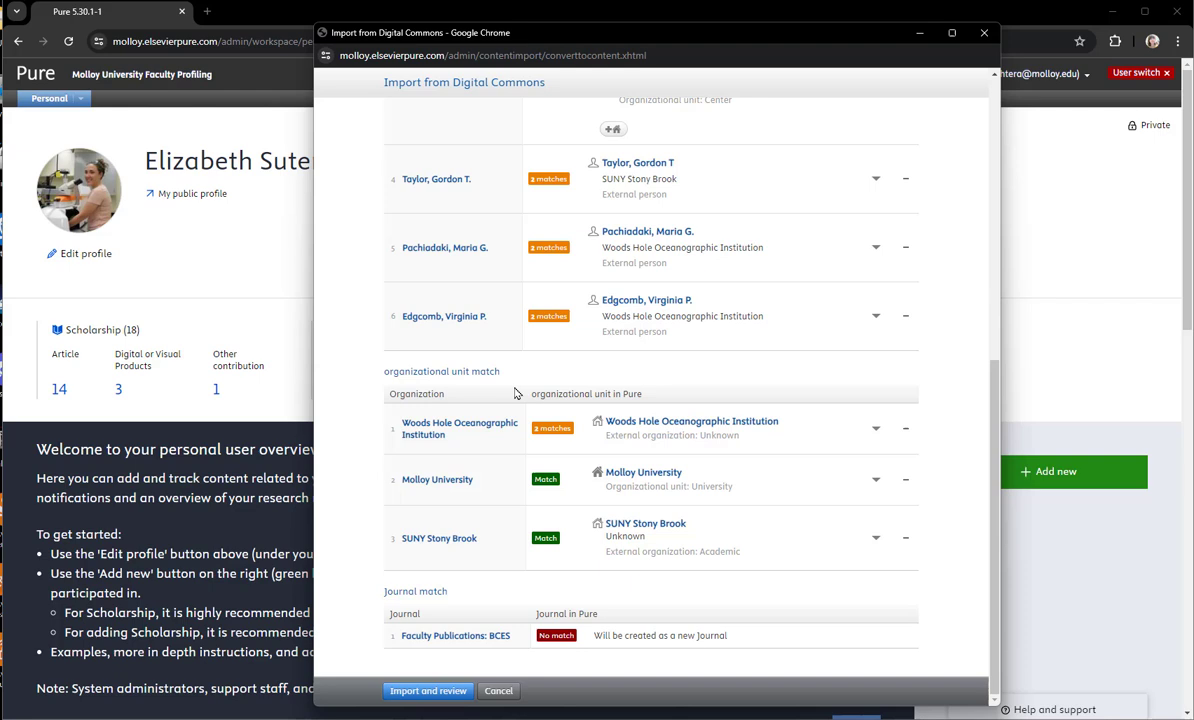
{"action": "left_click", "coordinate": [906, 430]}
{"action": "left_click", "coordinate": [906, 541]}
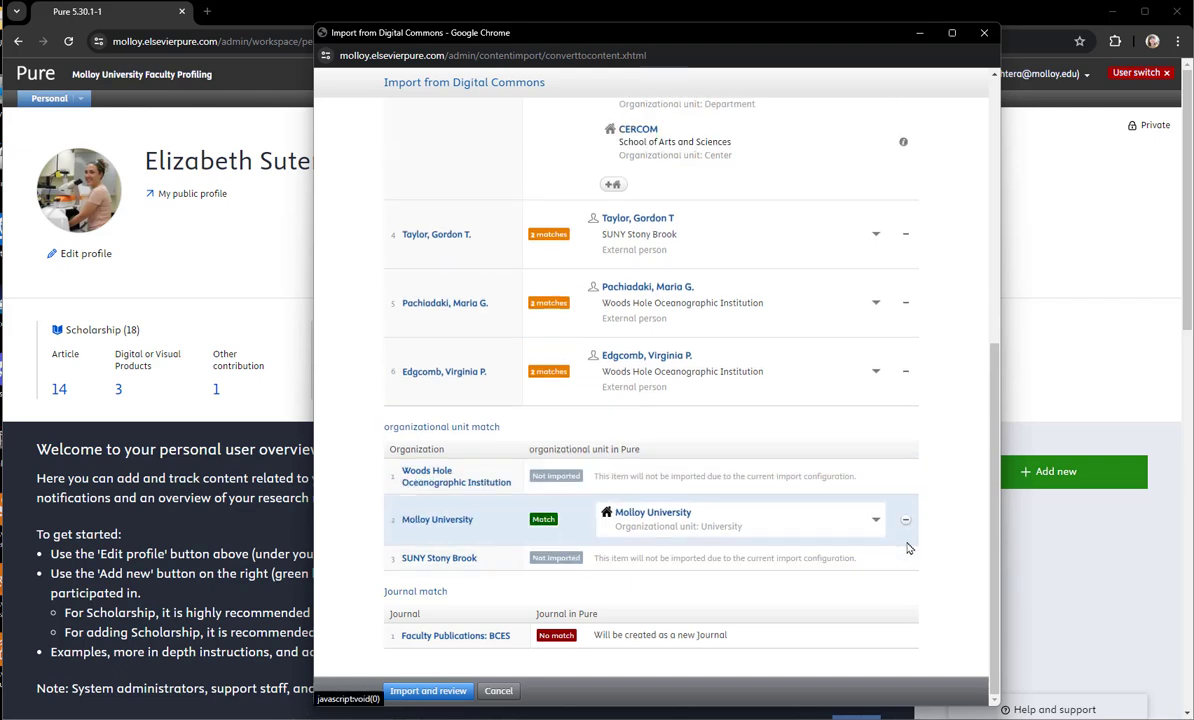
Import the Plasmid-Borne article for review and scroll to its Journal and Electronic version sections
{"action": "left_click", "coordinate": [426, 697]}
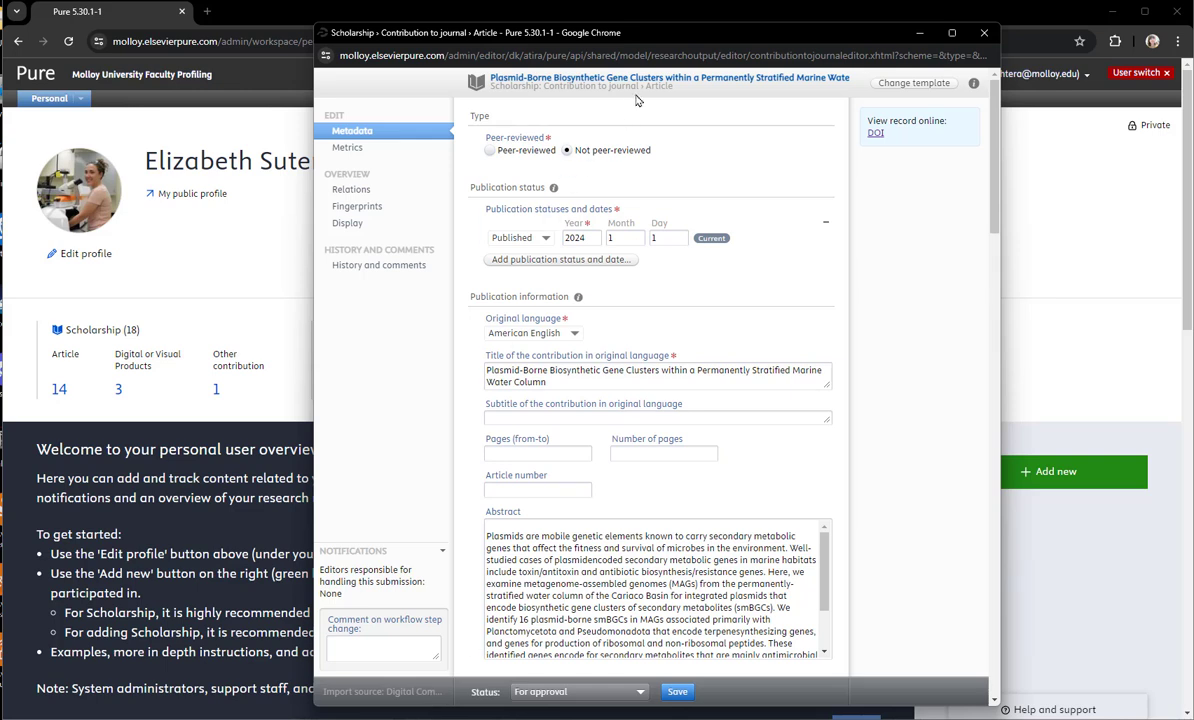
{"action": "left_click_drag", "start_coordinate": [697, 93], "coordinate": [509, 88]}
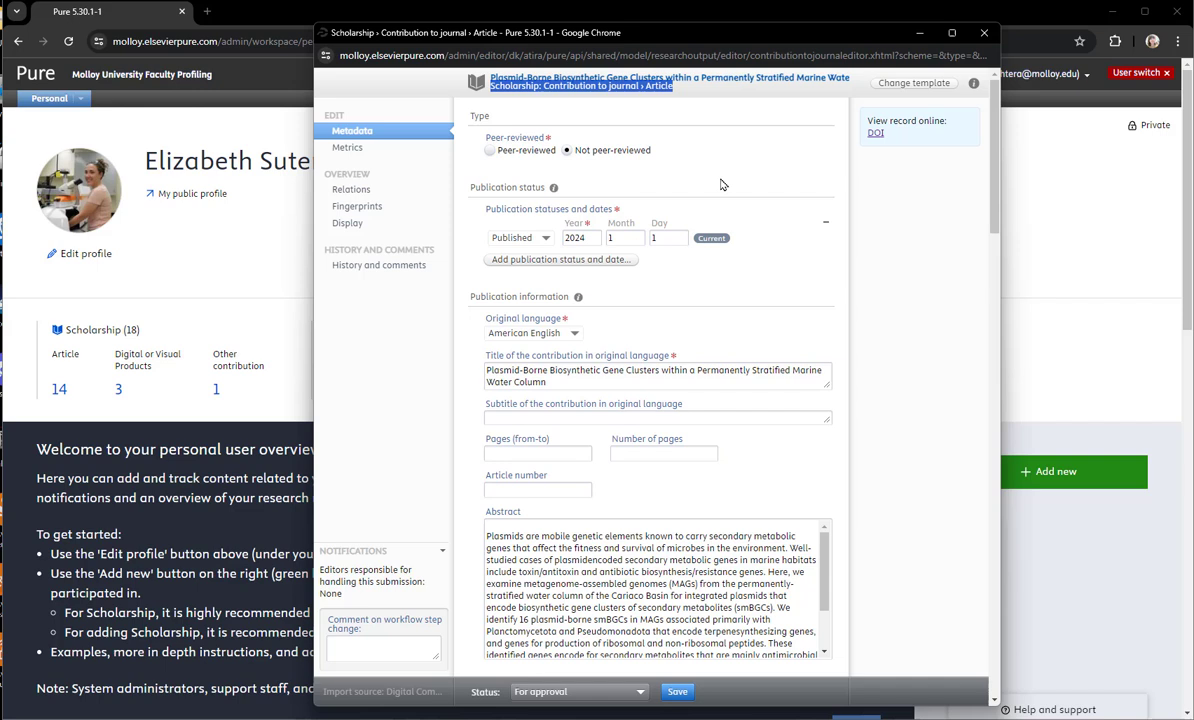
{"action": "left_click", "coordinate": [685, 174]}
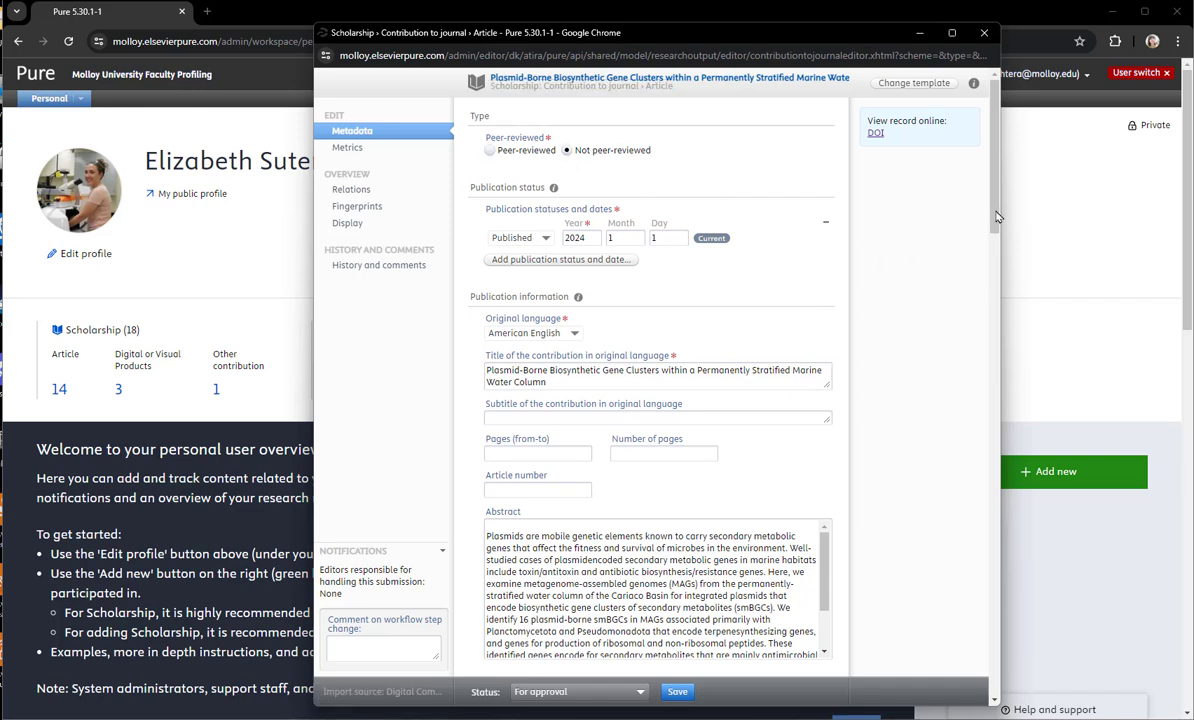
{"action": "left_click_drag", "start_coordinate": [996, 217], "coordinate": [1014, 345]}
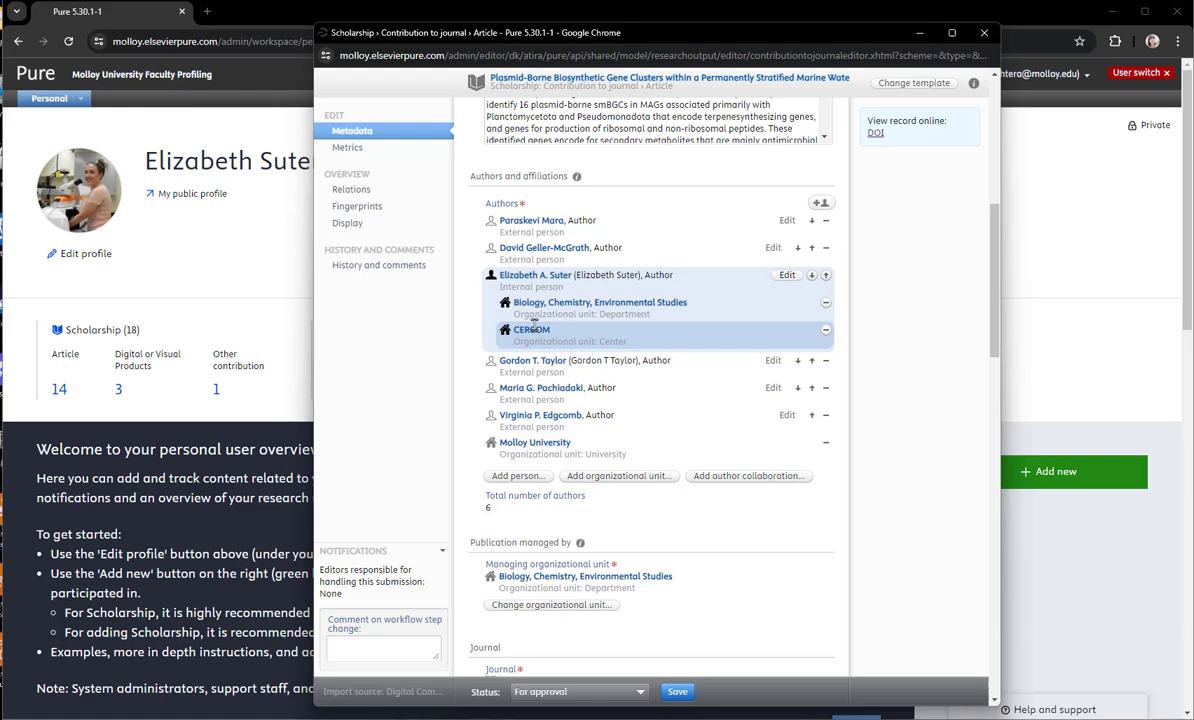
{"action": "left_click_drag", "start_coordinate": [995, 282], "coordinate": [1011, 348]}
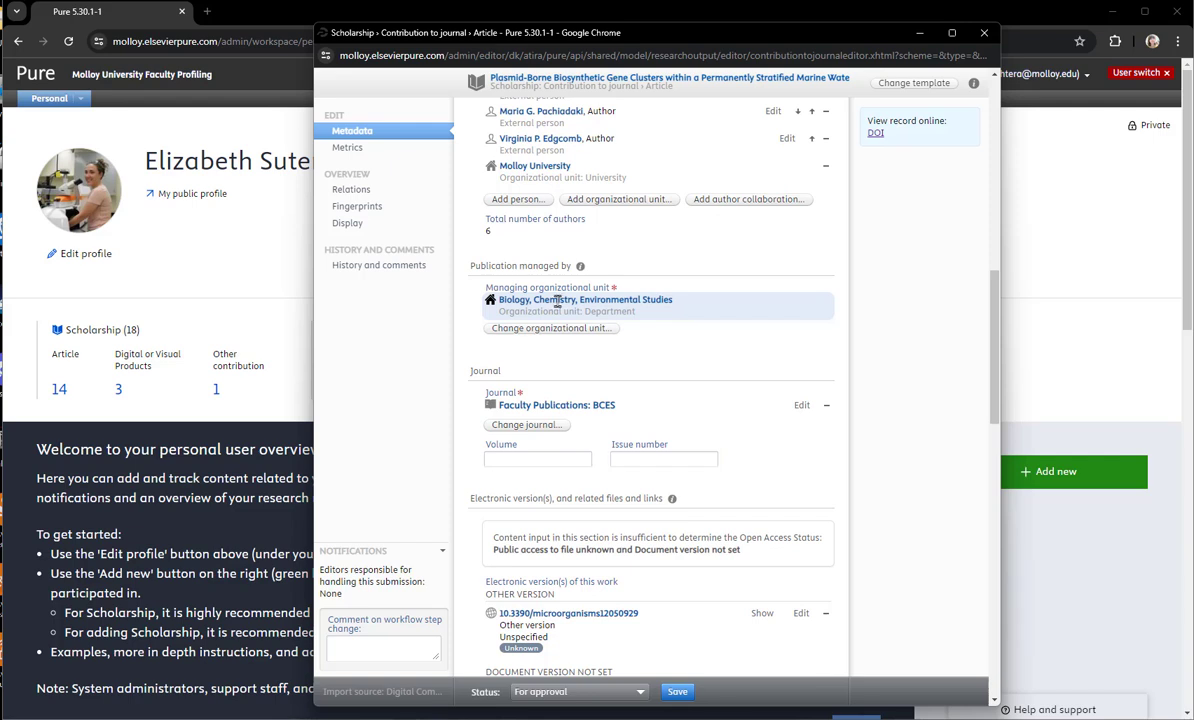
{"action": "left_click_drag", "start_coordinate": [997, 318], "coordinate": [1010, 358]}
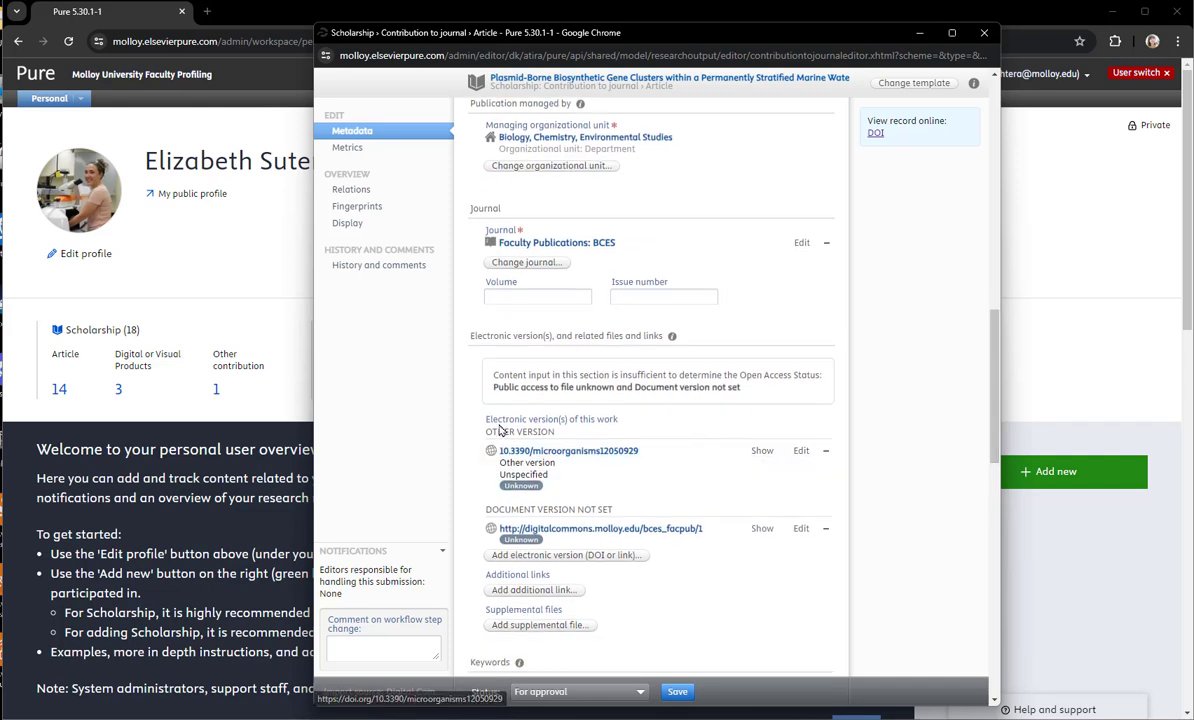
Open the article's DOI page on MDPI in a new tab
{"action": "left_click", "coordinate": [762, 451]}
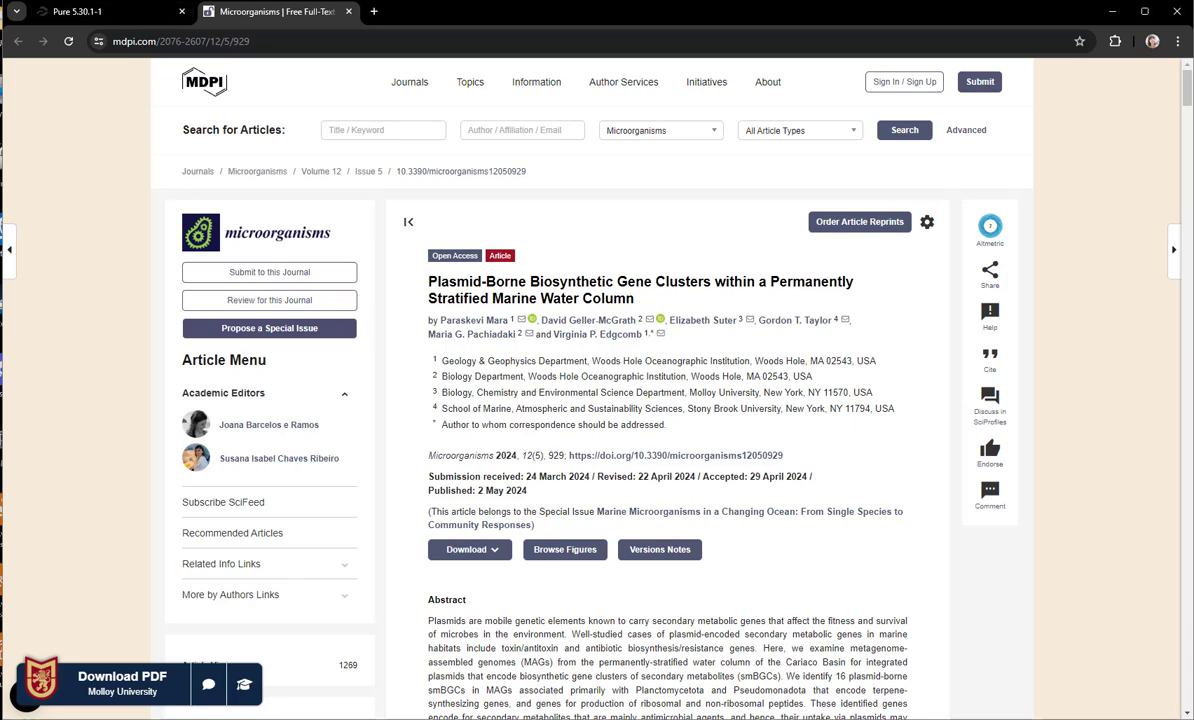
Back in the Pure editor, enter volume 12 and issue 5
{"action": "mouse_move", "coordinate": [806, 719]}
{"action": "left_click", "coordinate": [908, 628]}
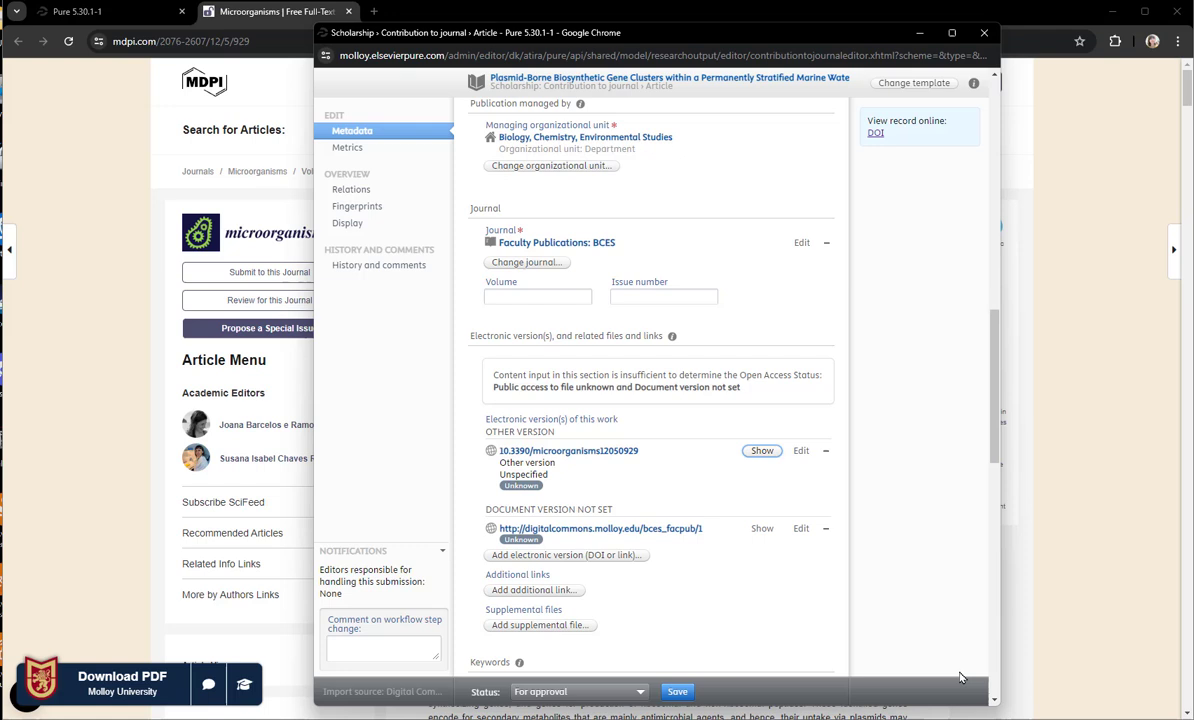
{"action": "left_click", "coordinate": [564, 297]}
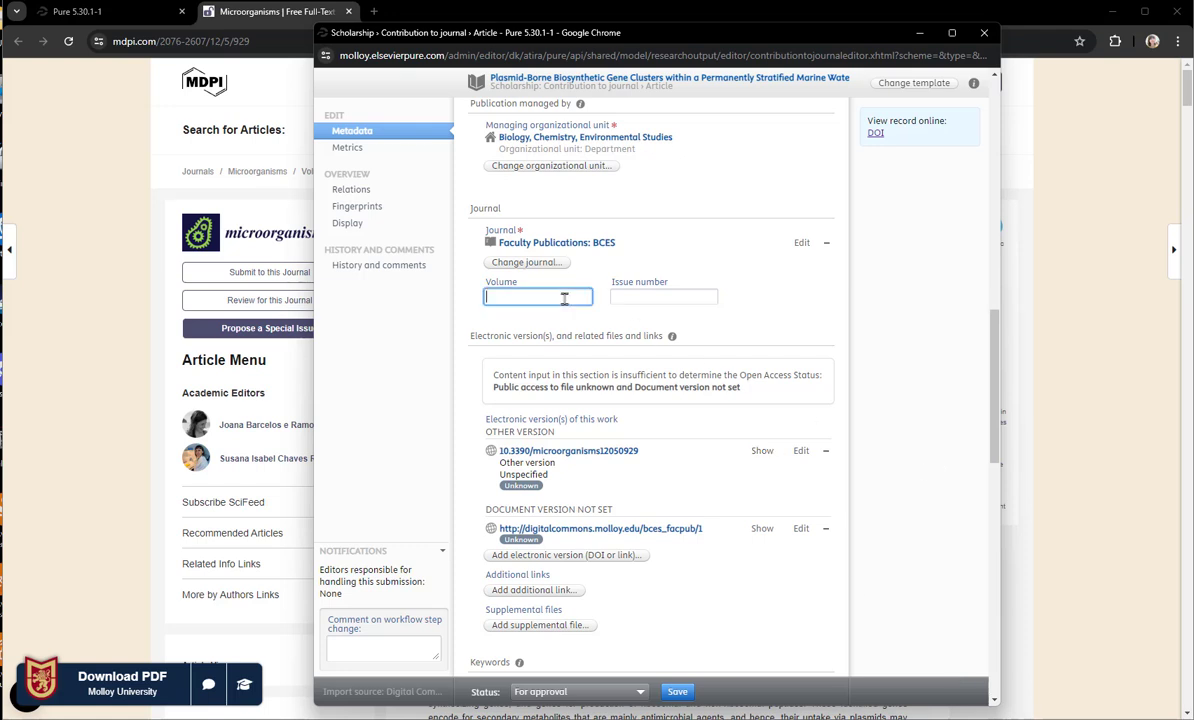
{"action": "type", "text": "12"}
{"action": "key", "text": "Tab"}
{"action": "type", "text": "5"}
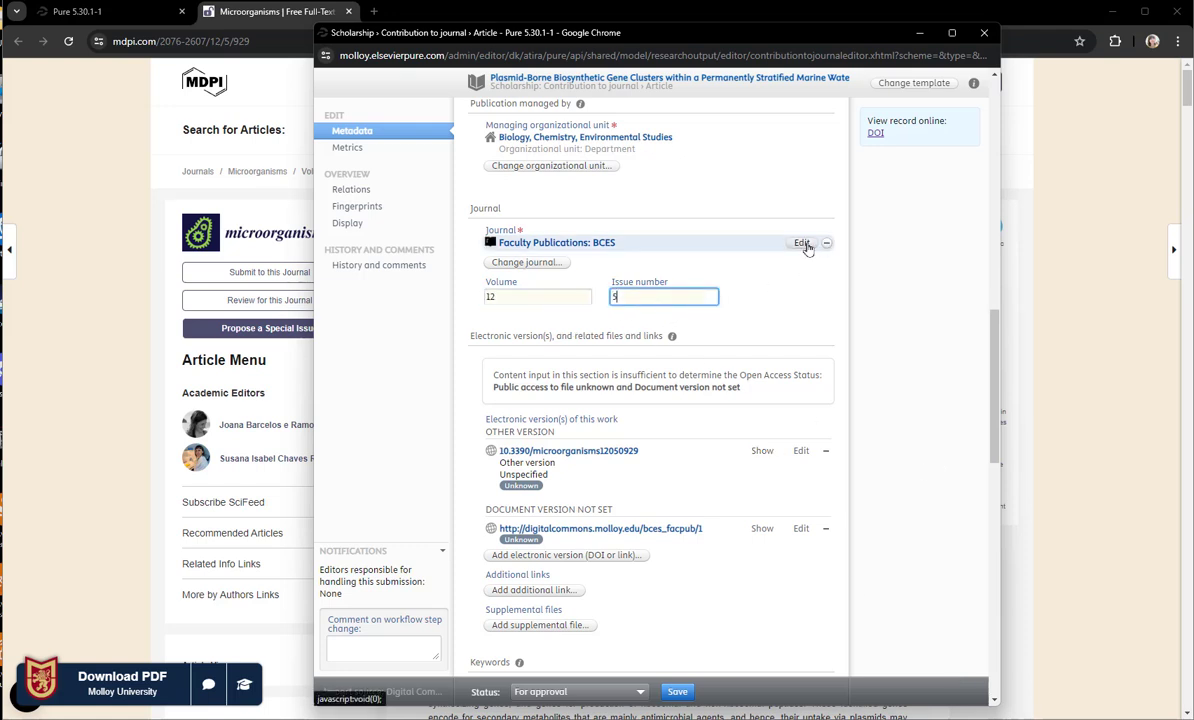
Replace the Faculty Publications: BCES journal with Microorganisms
{"action": "left_click", "coordinate": [825, 243]}
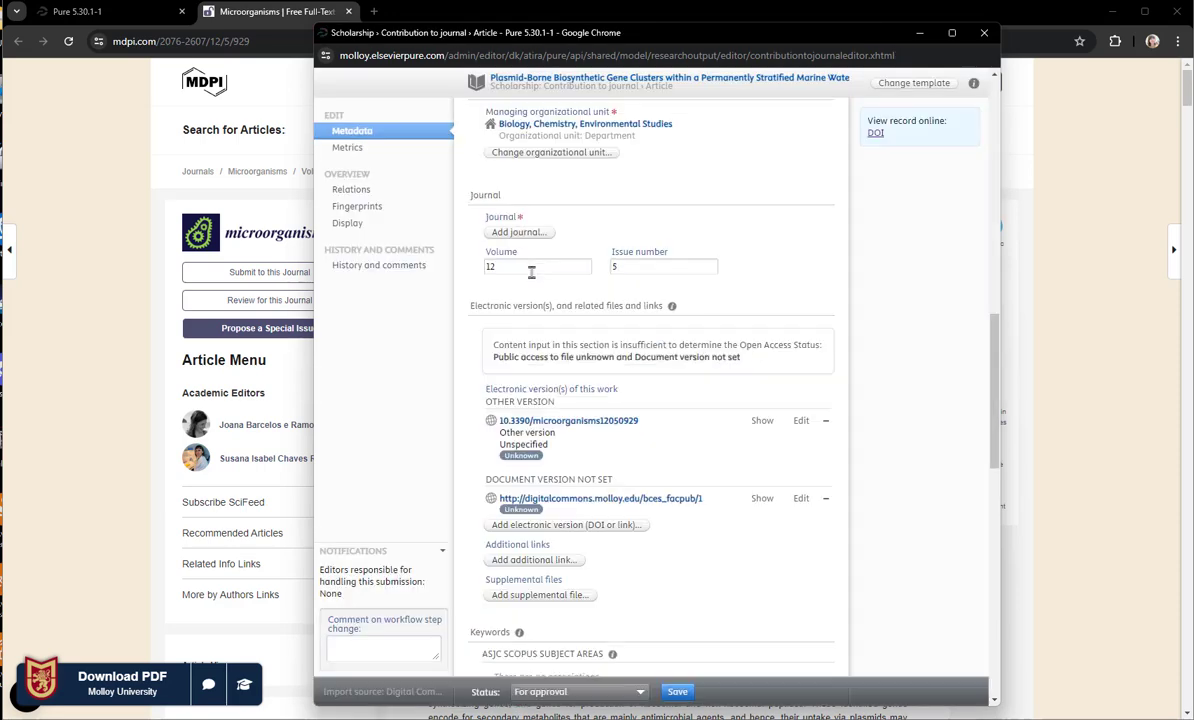
{"action": "left_click", "coordinate": [516, 235]}
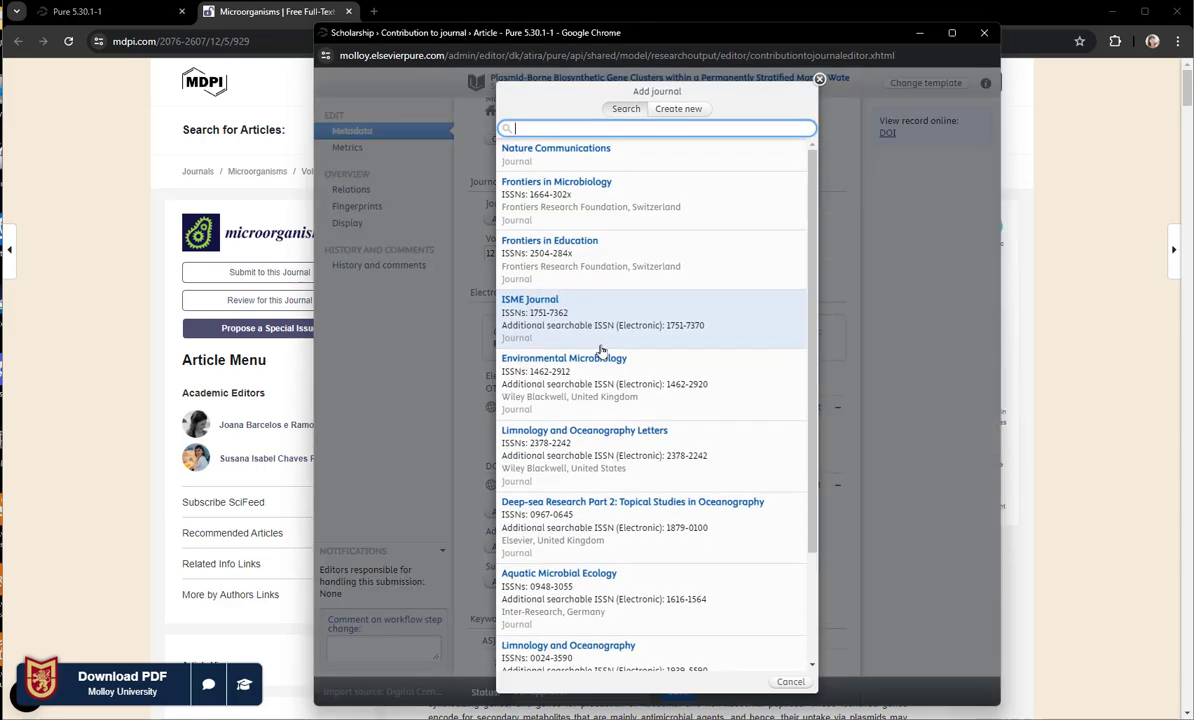
{"action": "type", "text": "Mi"}
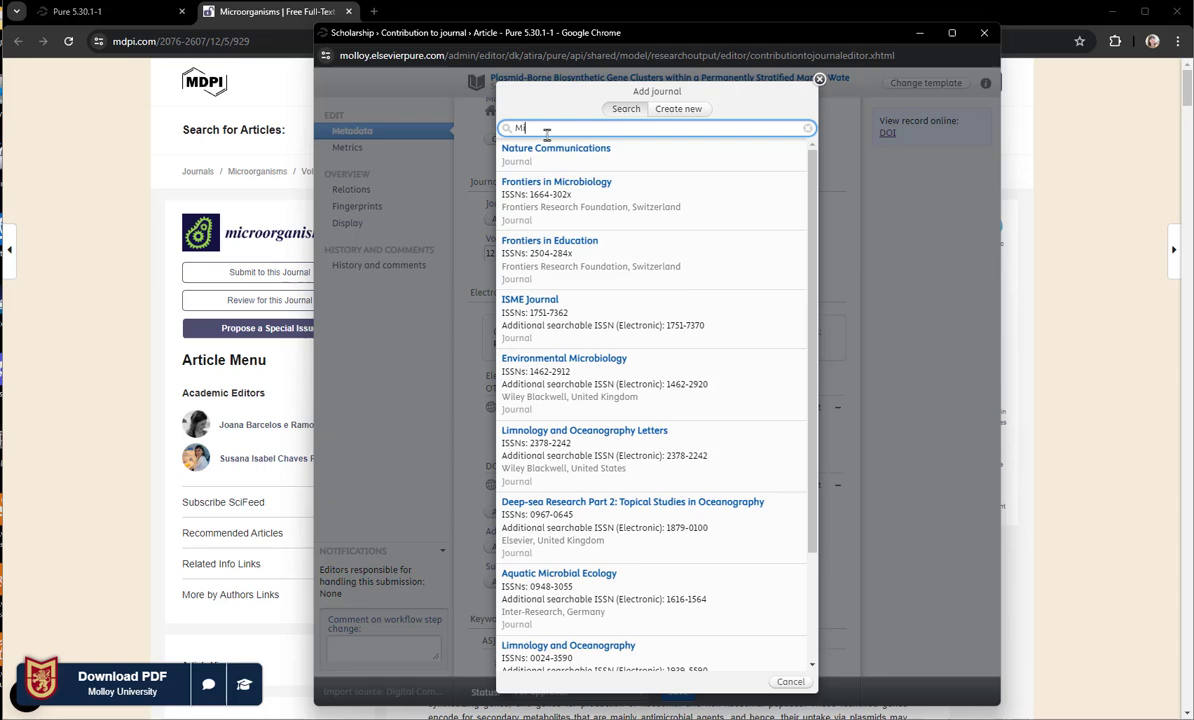
{"action": "type", "text": "croorg"}
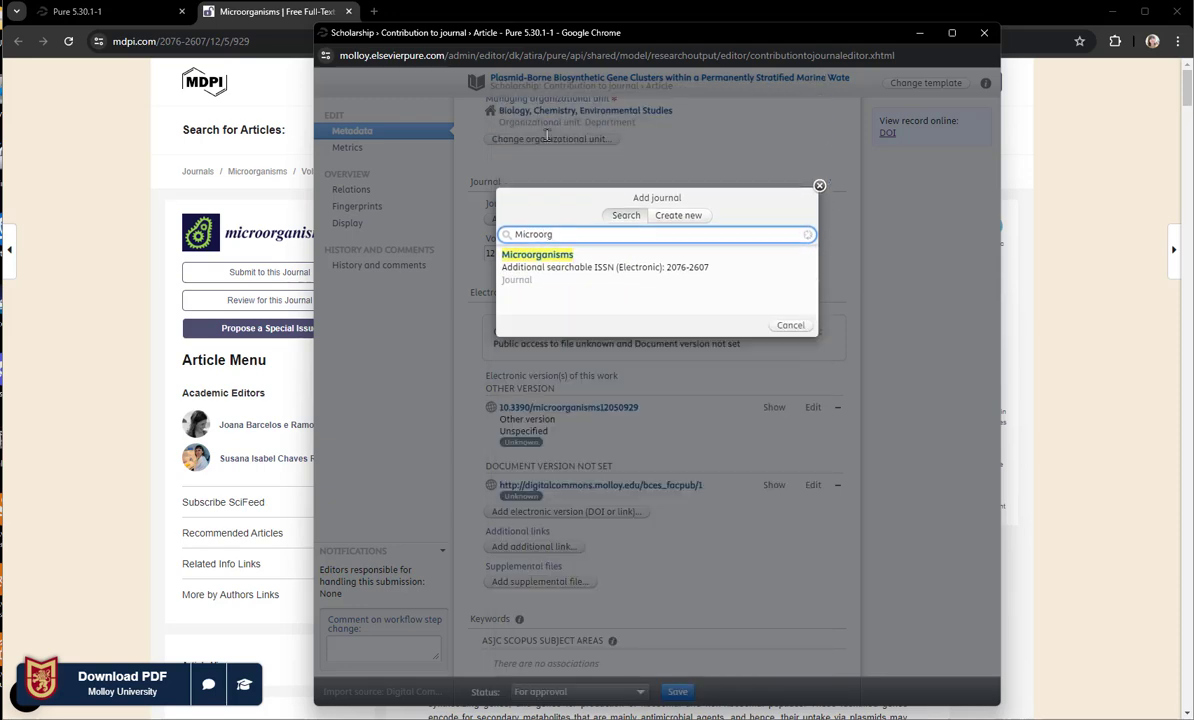
{"action": "left_click", "coordinate": [551, 257]}
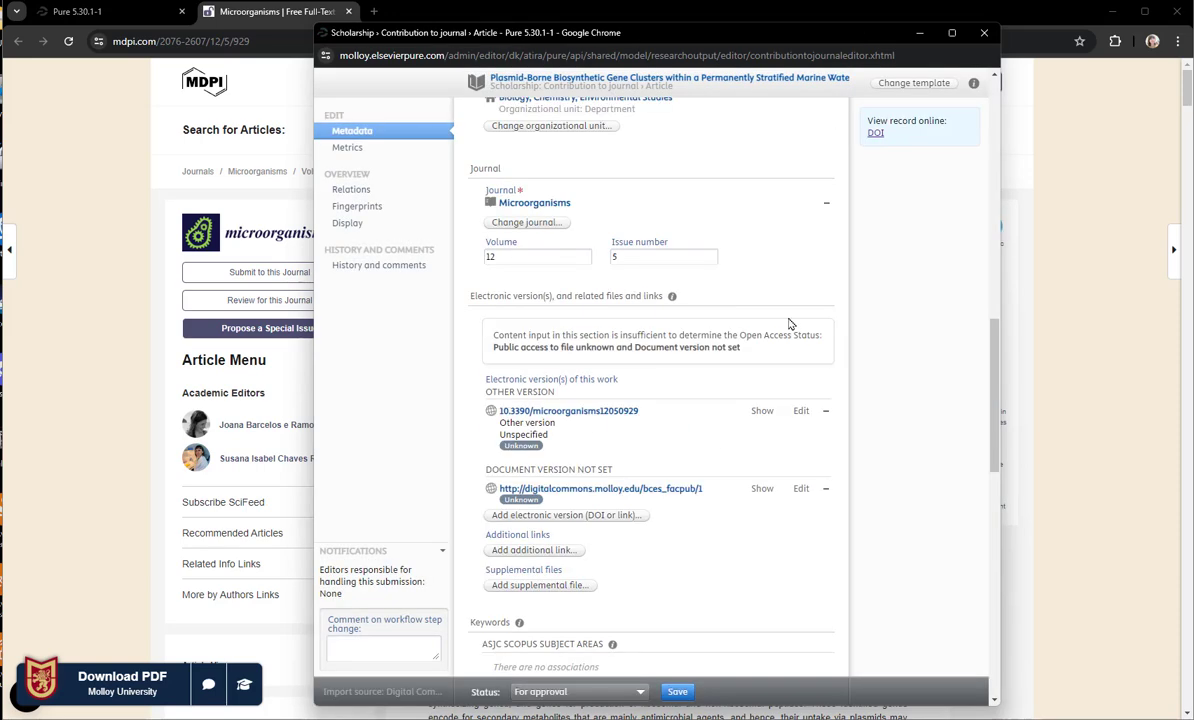
Set the DOI link to Final published version with Open public access
{"action": "left_click", "coordinate": [801, 411]}
{"action": "left_click", "coordinate": [530, 338]}
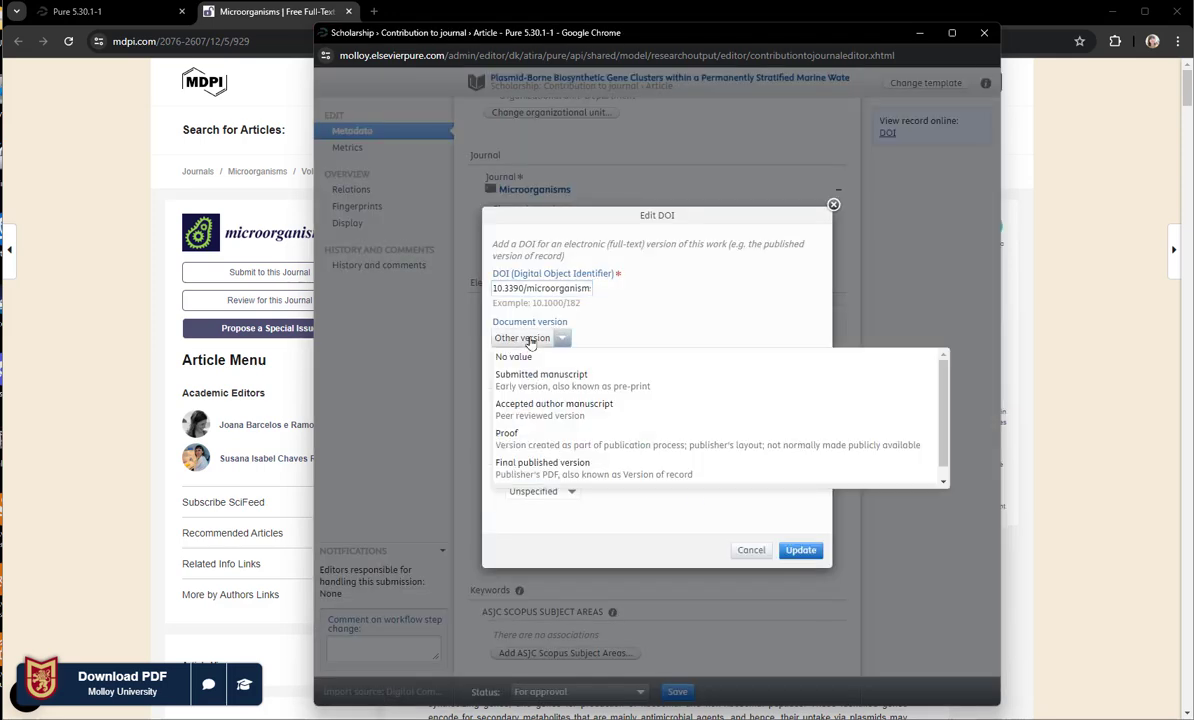
{"action": "left_click", "coordinate": [540, 467]}
{"action": "left_click", "coordinate": [522, 421]}
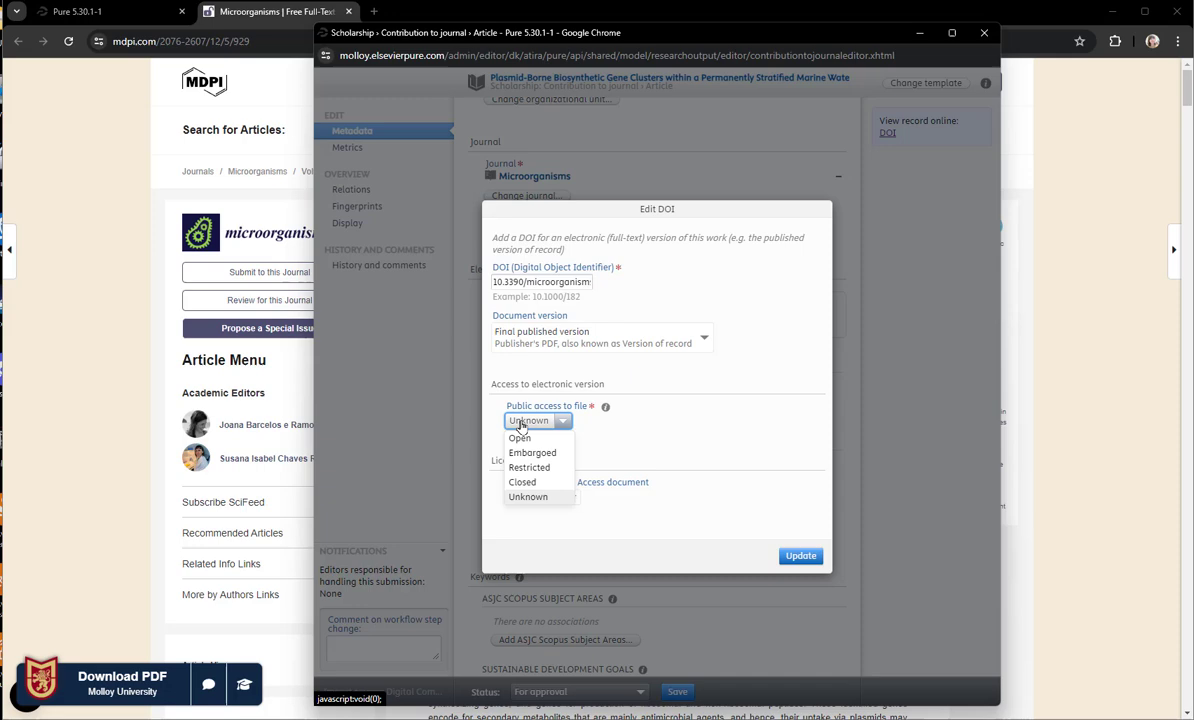
{"action": "left_click", "coordinate": [520, 438]}
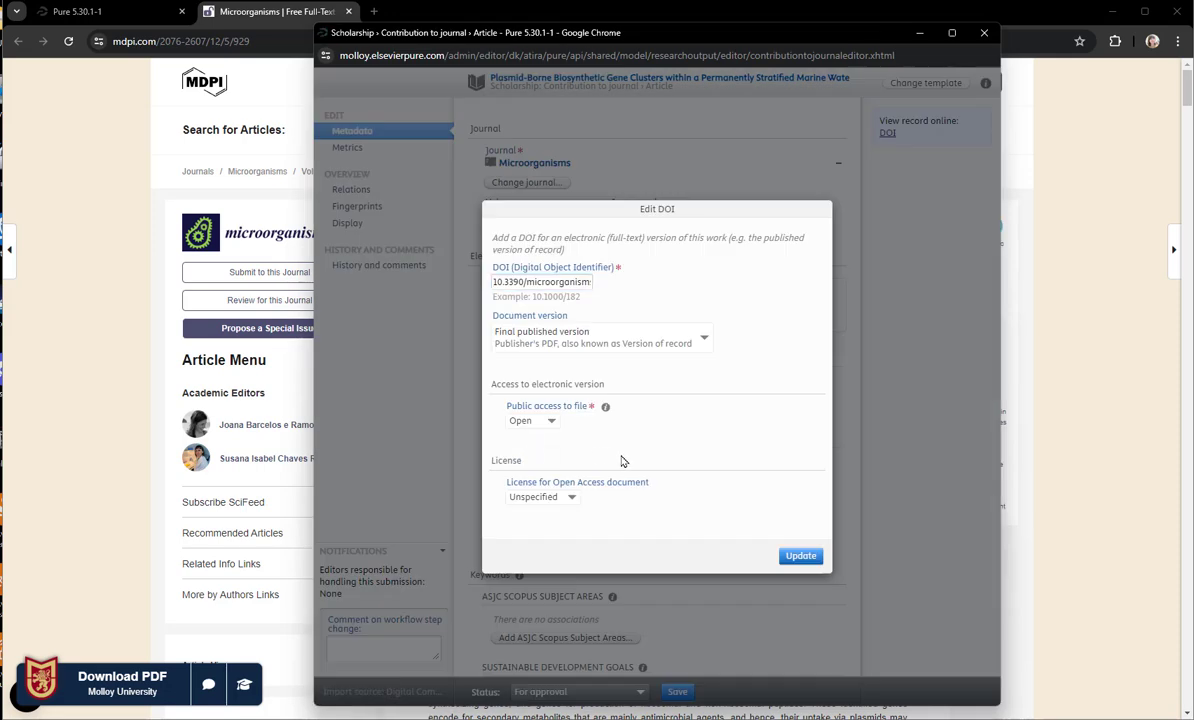
{"action": "left_click", "coordinate": [798, 556]}
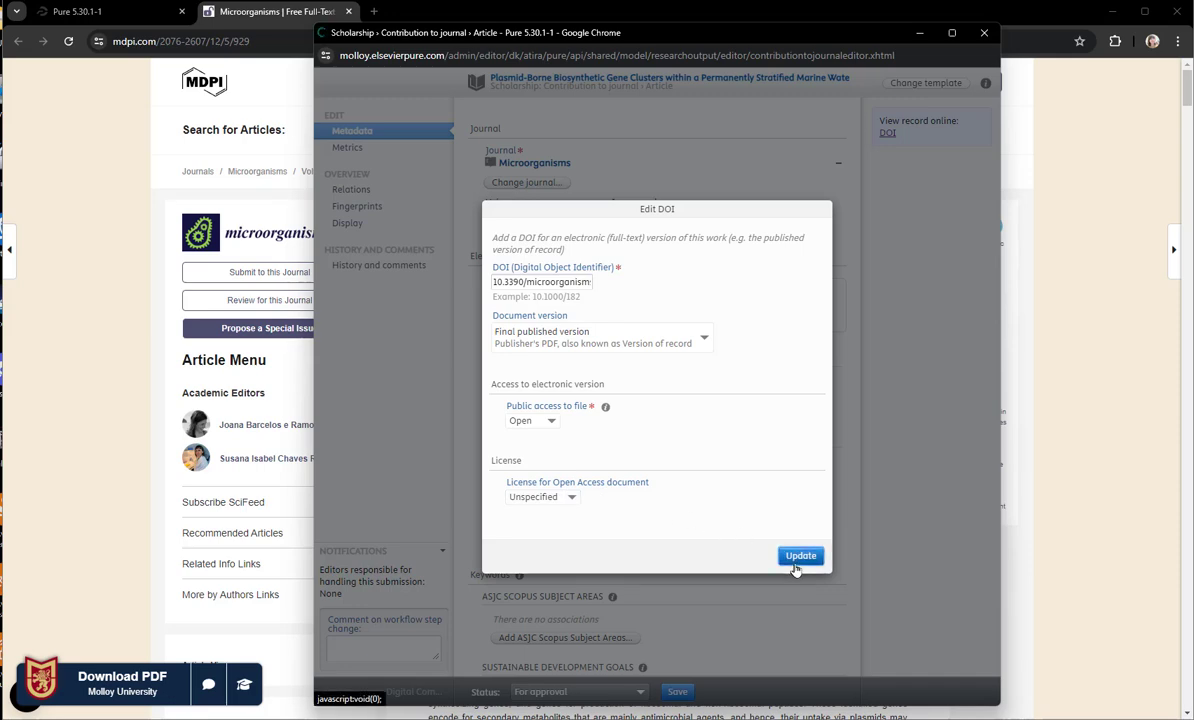
Check the MDPI page, then open the article's Digital Commons record showing its CC BY 4.0 licence
{"action": "left_click", "coordinate": [269, 25]}
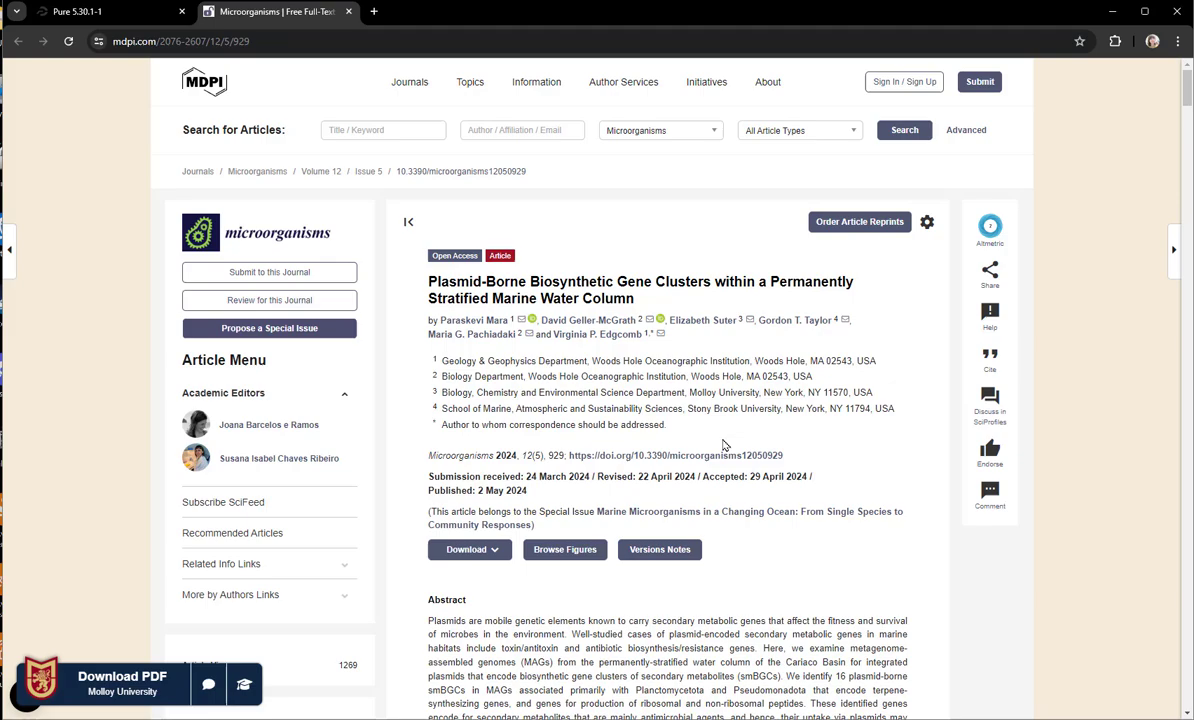
{"action": "scroll", "coordinate": [754, 396], "scroll_direction": "down", "scroll_amount": 5}
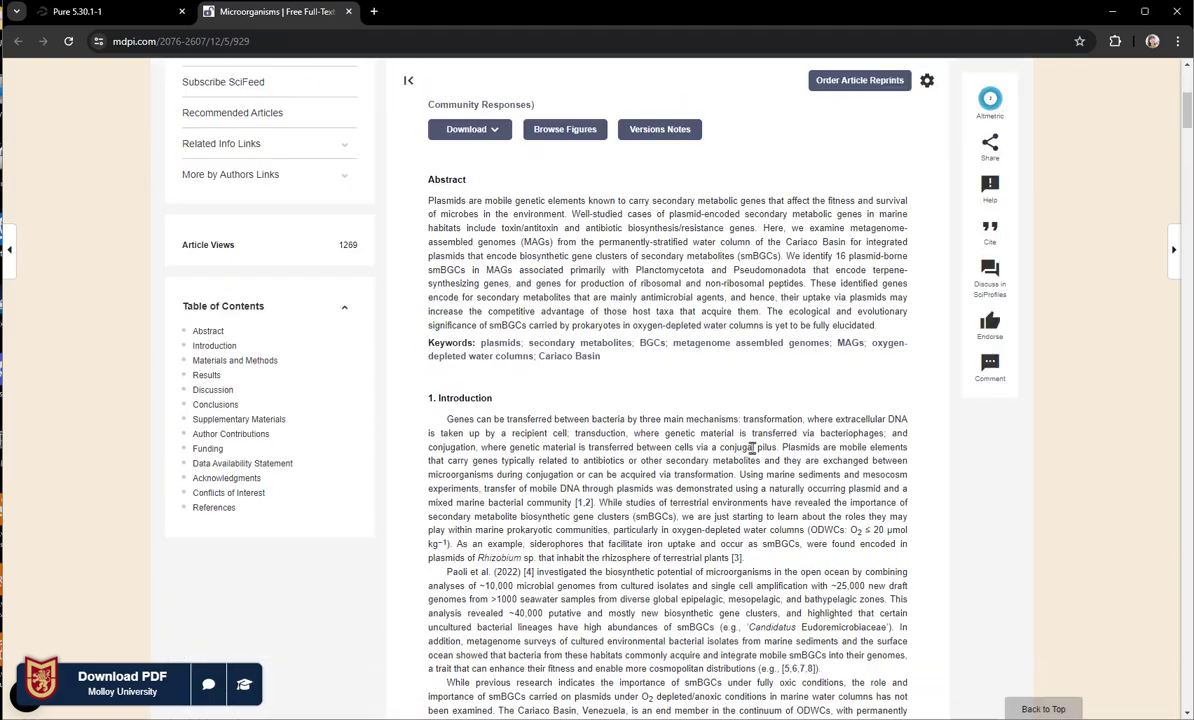
{"action": "scroll", "coordinate": [754, 447], "scroll_direction": "up", "scroll_amount": 5}
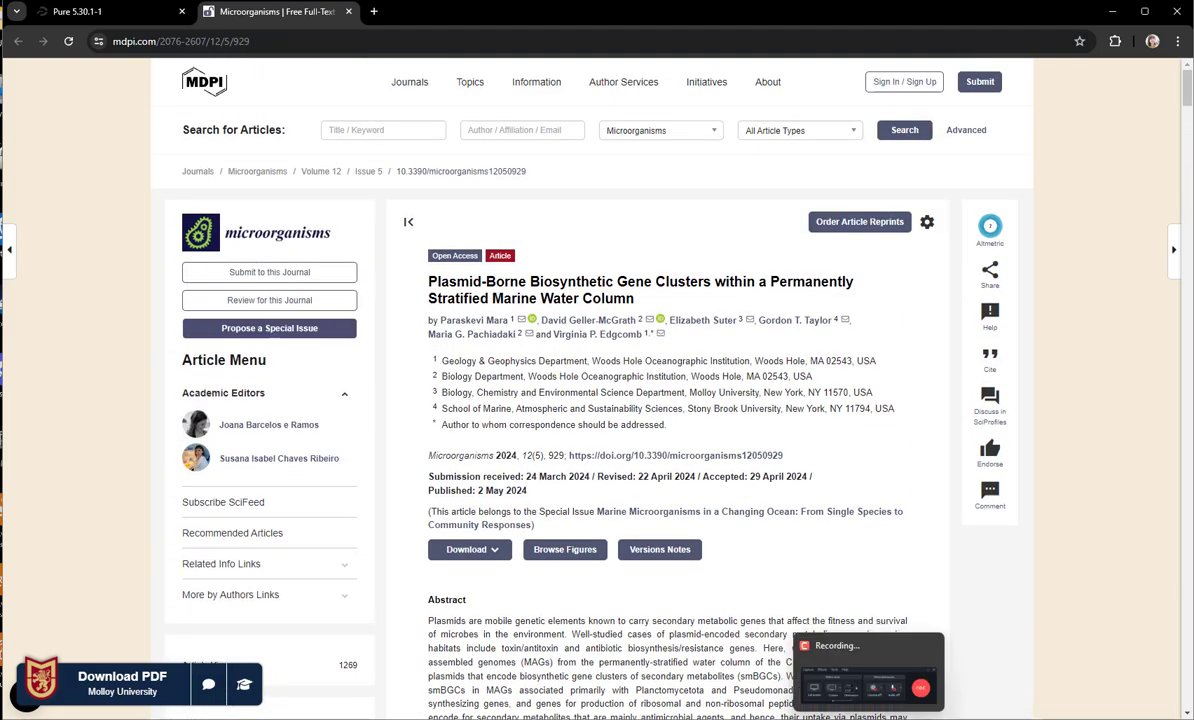
{"action": "left_click", "coordinate": [1125, 635]}
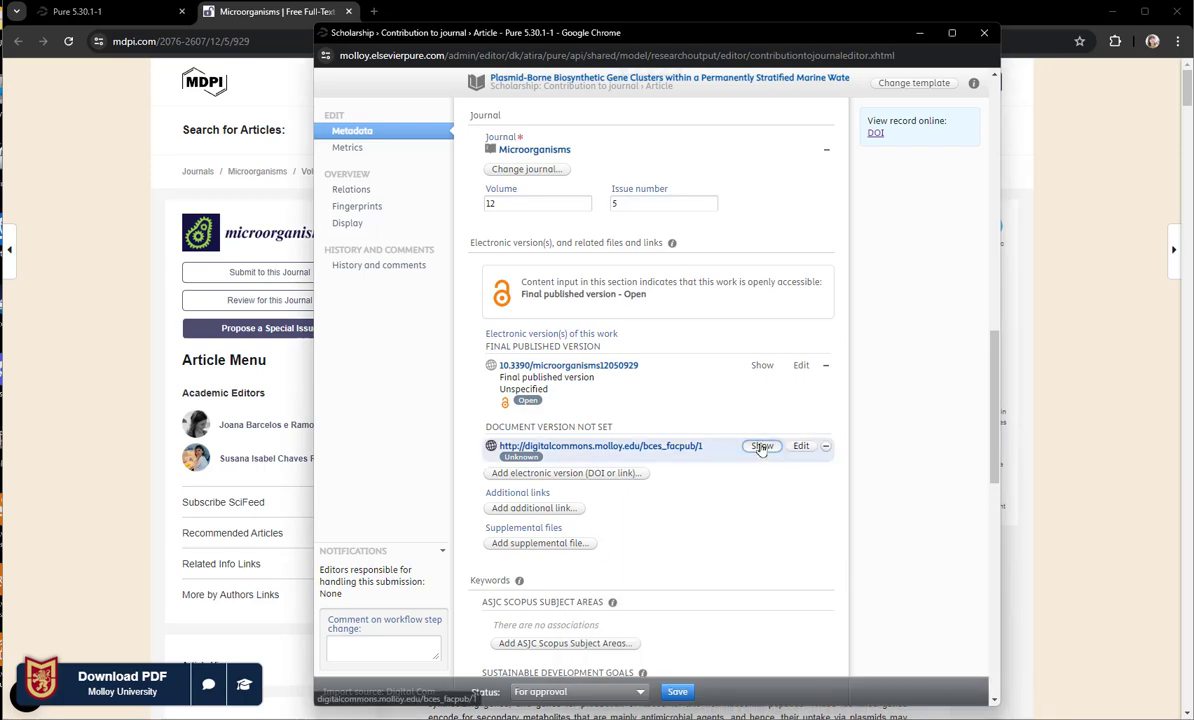
{"action": "left_click", "coordinate": [761, 447]}
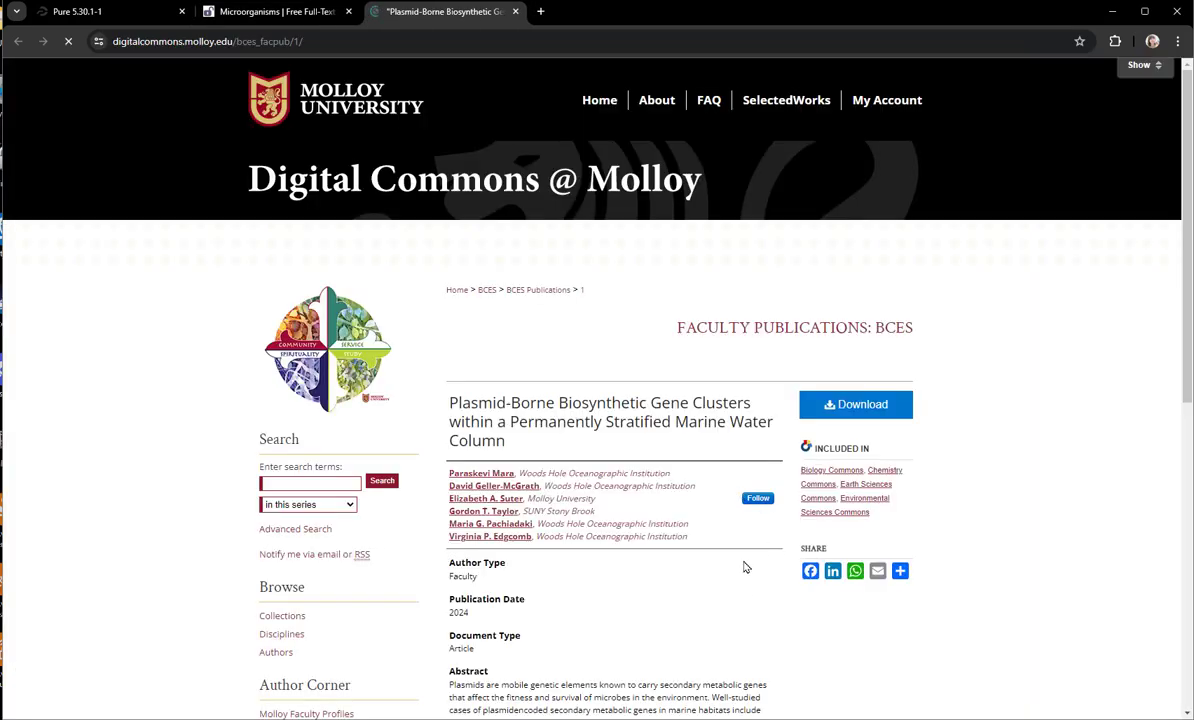
{"action": "scroll", "coordinate": [805, 474], "scroll_direction": "down", "scroll_amount": 6}
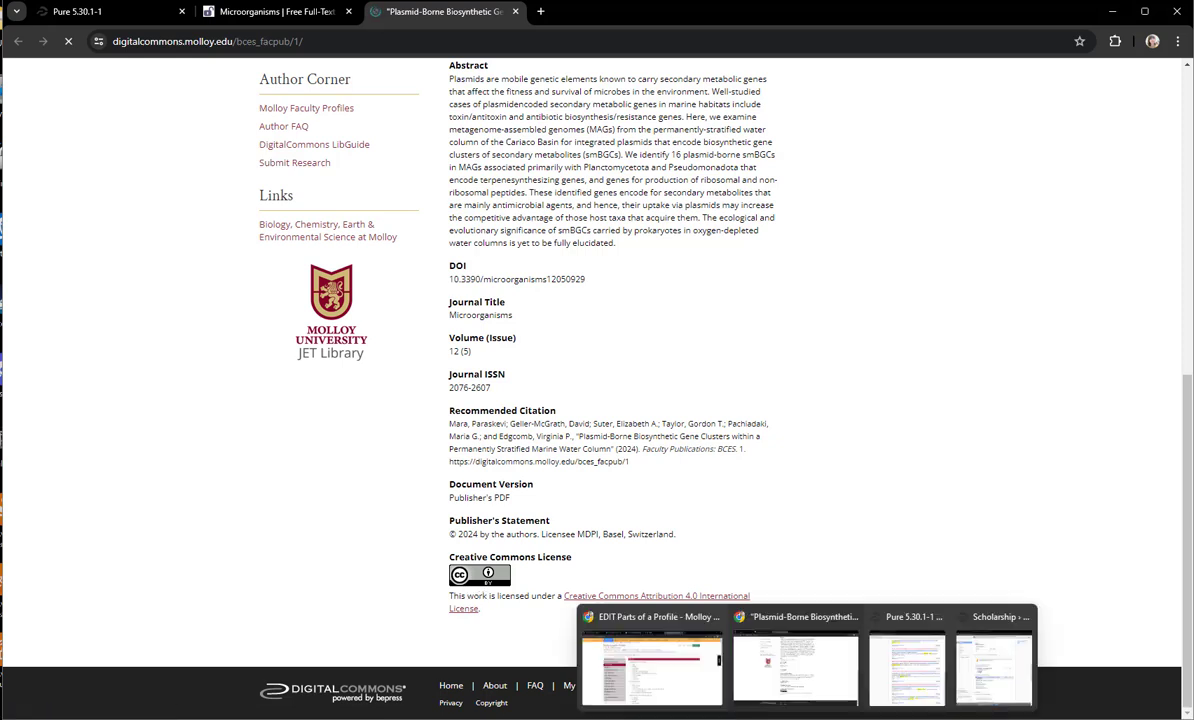
{"action": "left_click", "coordinate": [985, 663]}
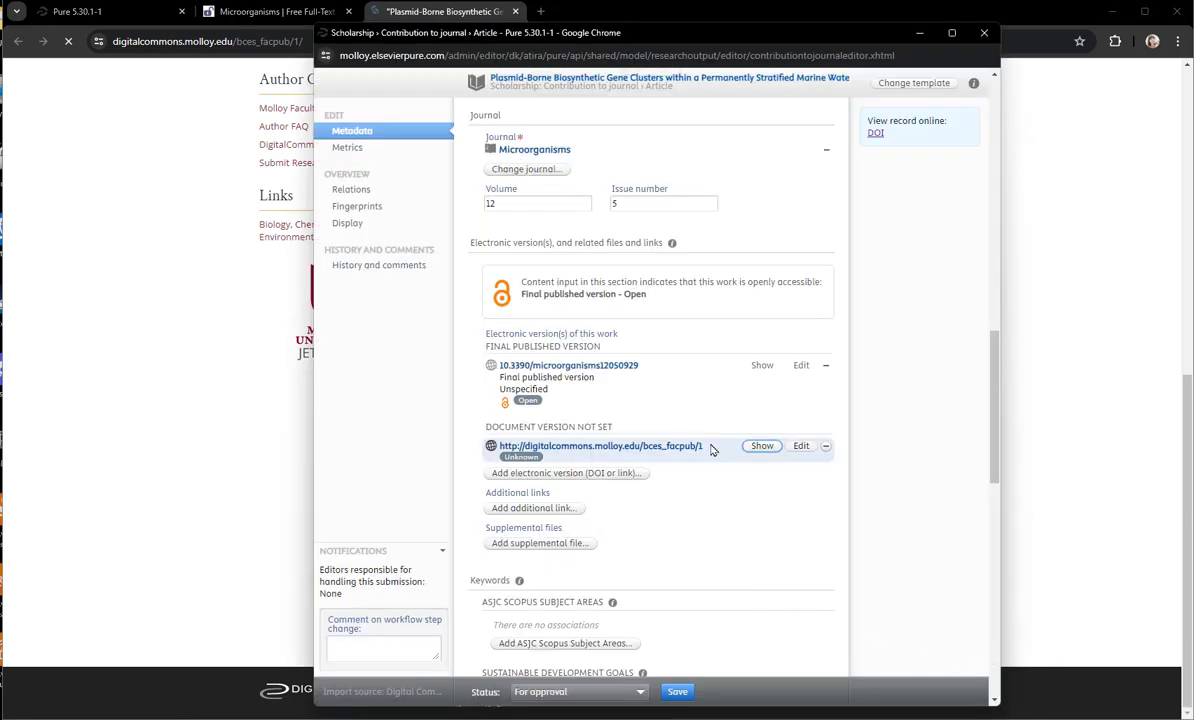
{"action": "left_click_drag", "start_coordinate": [703, 446], "coordinate": [502, 447]}
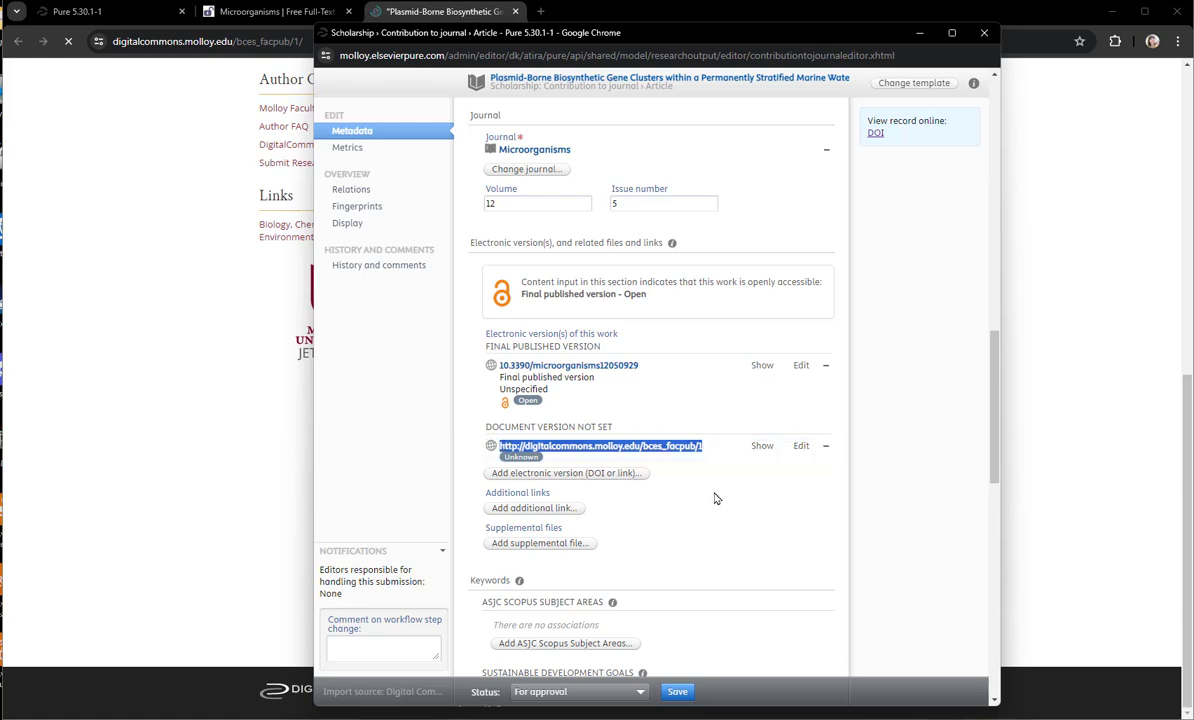
Set the Digital Commons link to Final published version, Open access, CC BY licence
{"action": "left_click", "coordinate": [801, 446]}
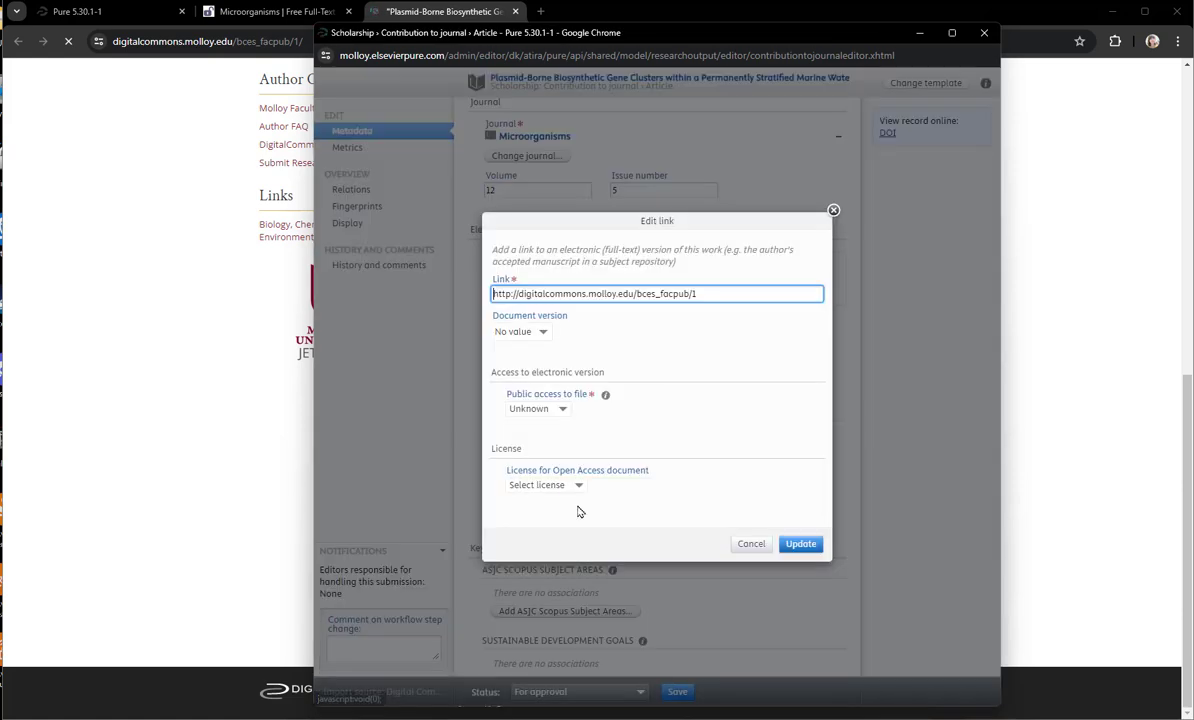
{"action": "left_click", "coordinate": [538, 409]}
{"action": "left_click", "coordinate": [525, 424]}
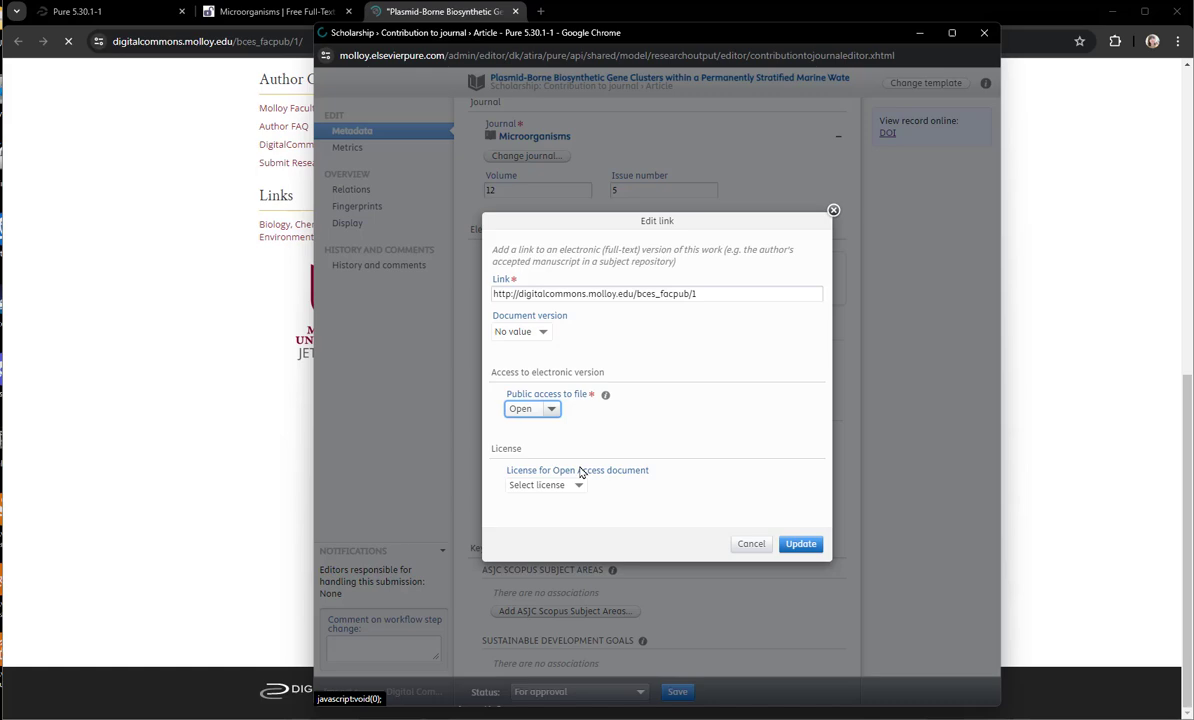
{"action": "left_click", "coordinate": [559, 492]}
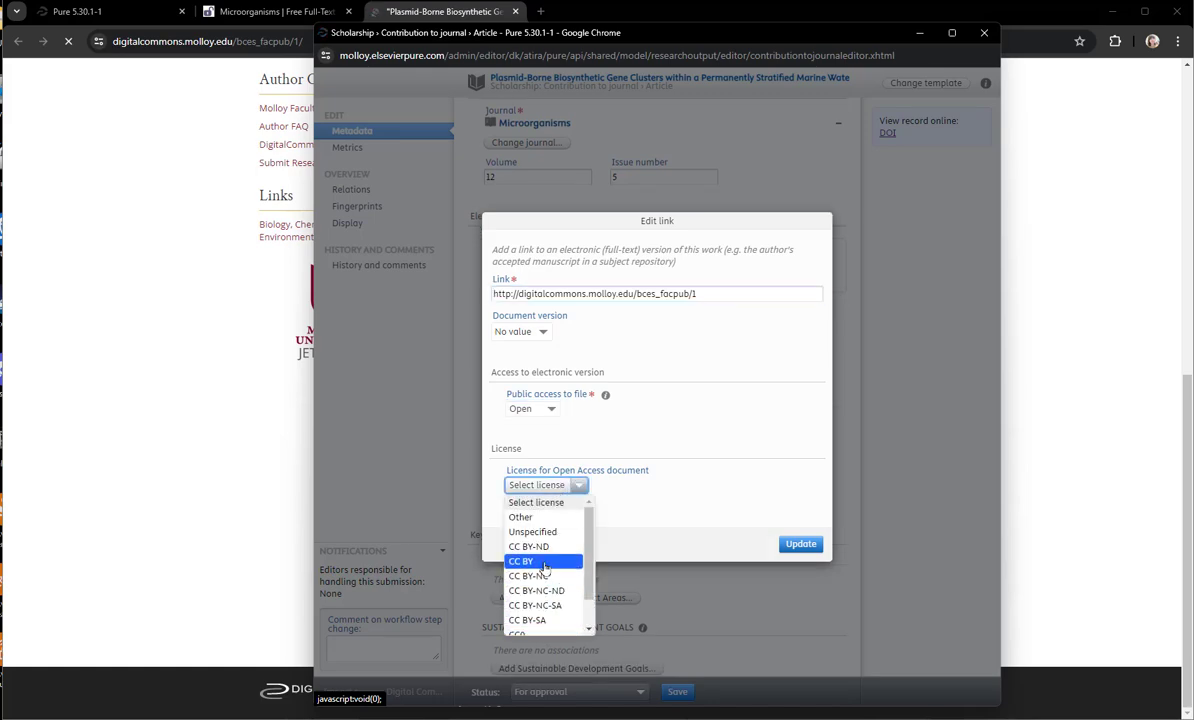
{"action": "left_click", "coordinate": [502, 543]}
{"action": "left_click", "coordinate": [532, 336]}
{"action": "left_click", "coordinate": [505, 440]}
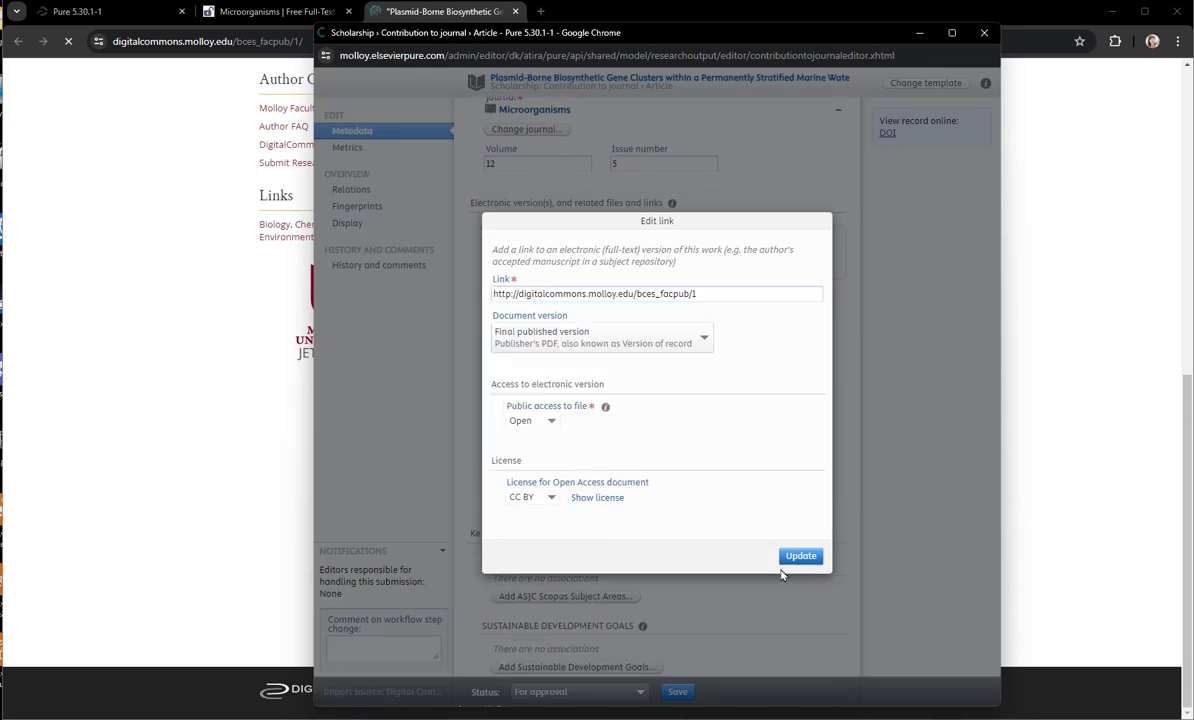
{"action": "left_click", "coordinate": [799, 551]}
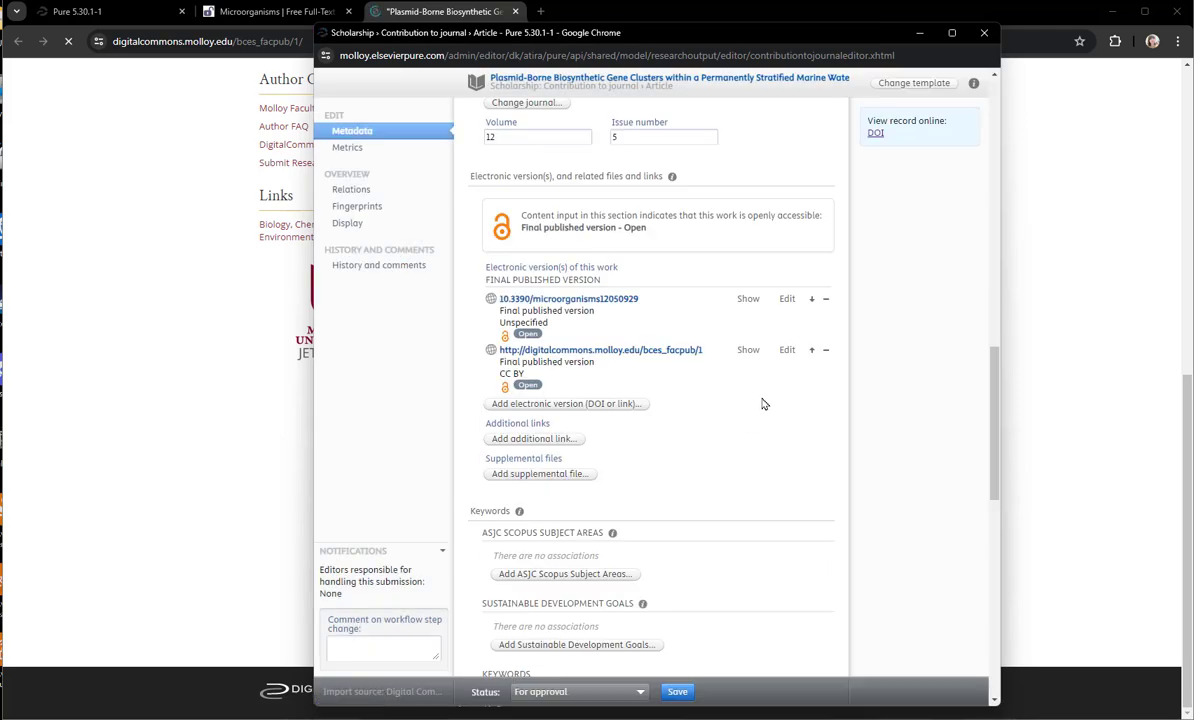
Move the Digital Commons link above the DOI and change the DOI's licence to CC BY
{"action": "left_click", "coordinate": [813, 355]}
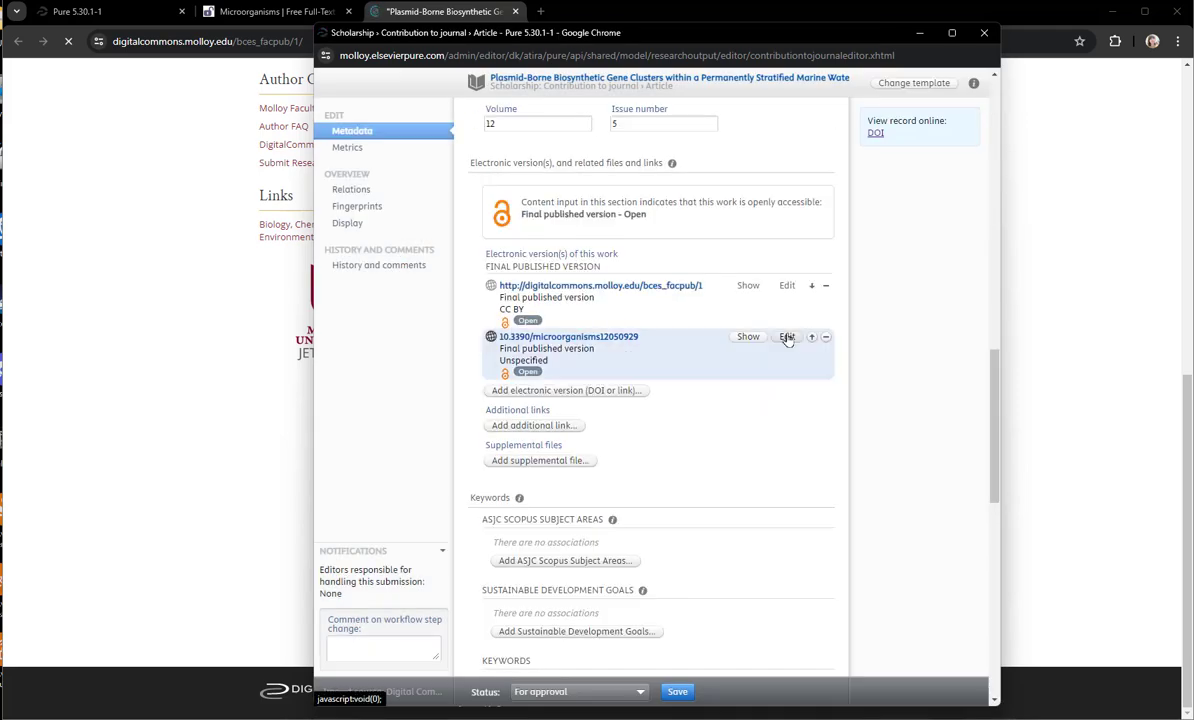
{"action": "left_click", "coordinate": [787, 337]}
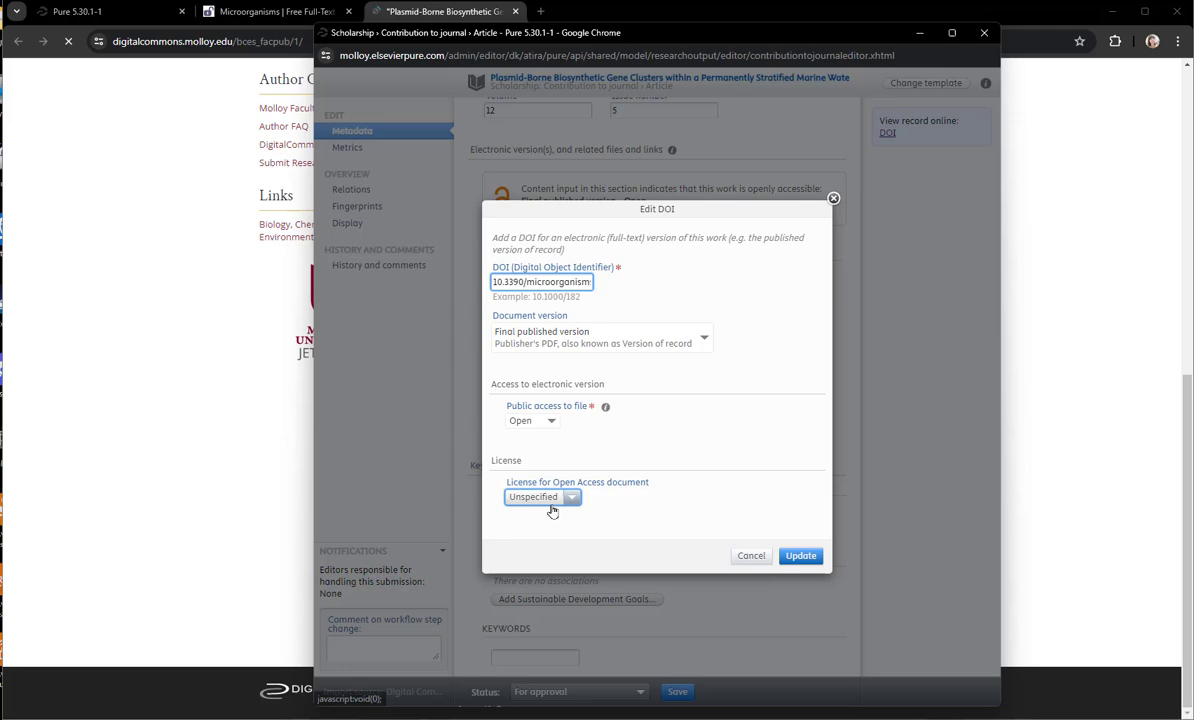
{"action": "left_click", "coordinate": [548, 498]}
{"action": "left_click", "coordinate": [521, 573]}
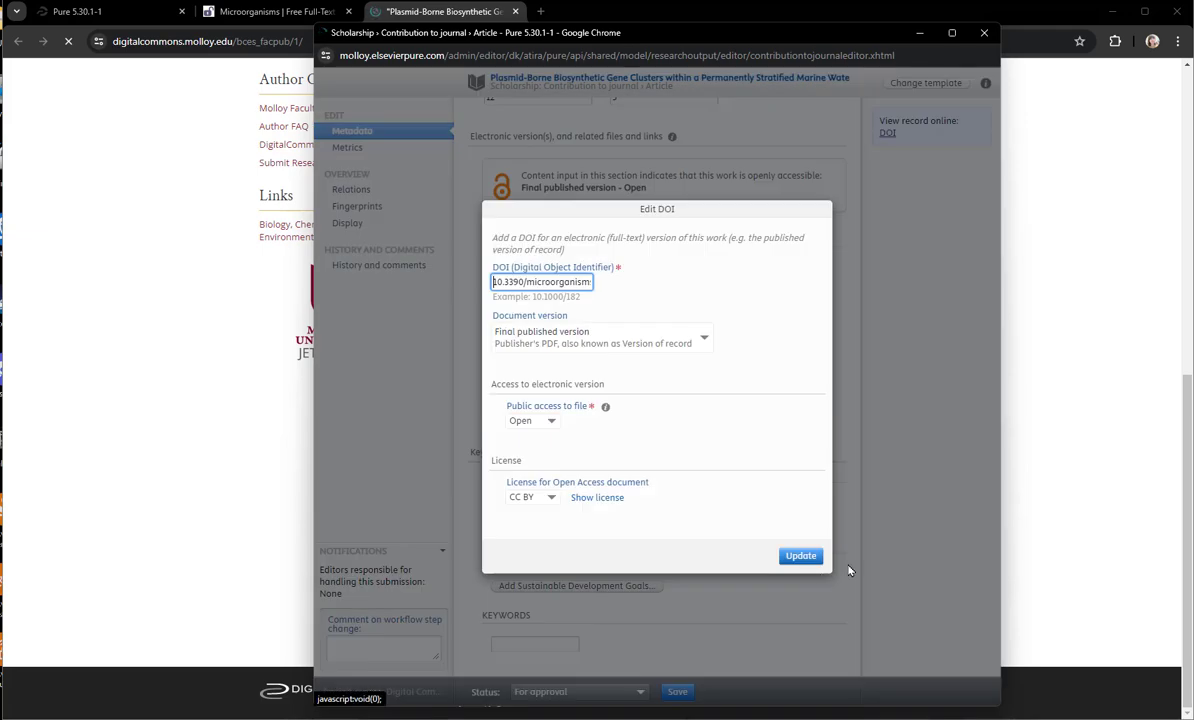
{"action": "left_click", "coordinate": [801, 557]}
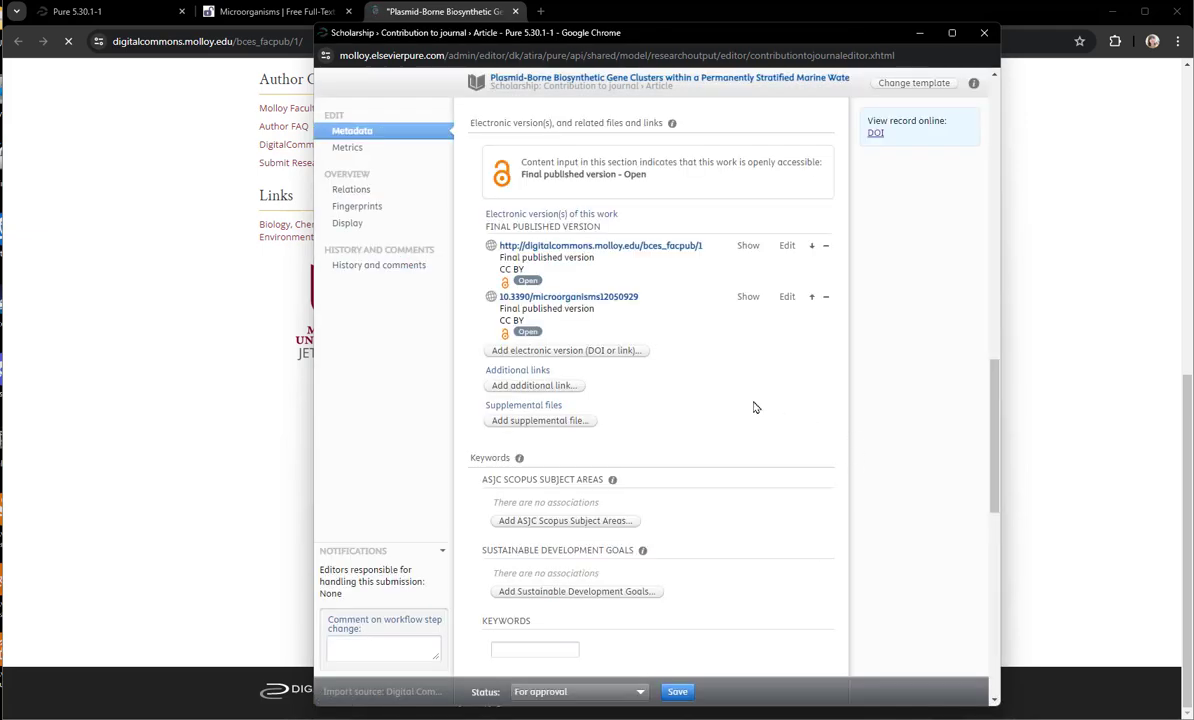
Add the Biology and Chemistry disciplines to the article and save it with status For approval
{"action": "scroll", "coordinate": [755, 407], "scroll_direction": "down", "scroll_amount": 4}
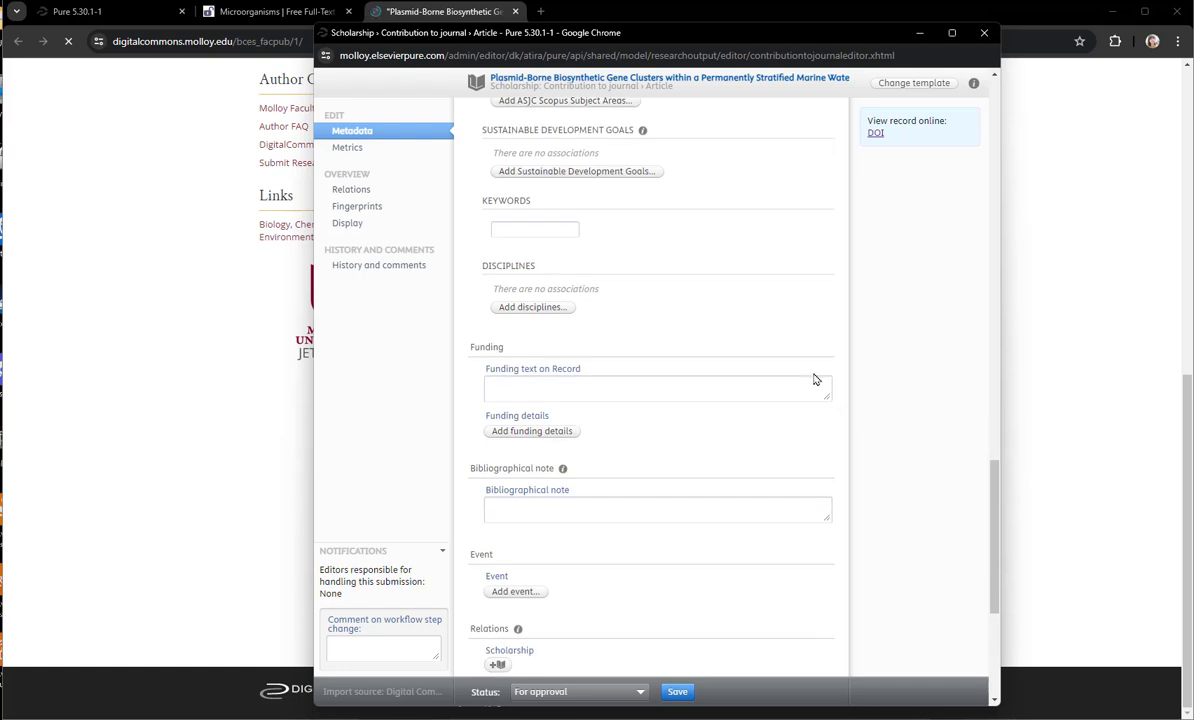
{"action": "left_click", "coordinate": [555, 225]}
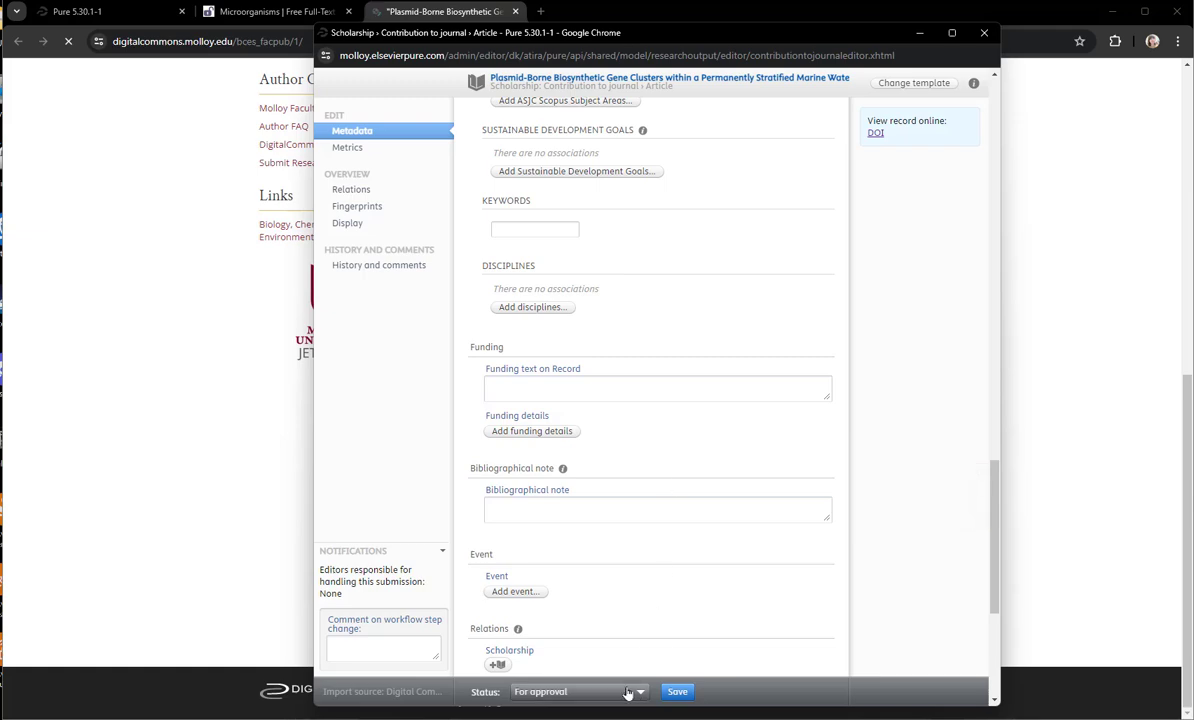
{"action": "left_click", "coordinate": [677, 693]}
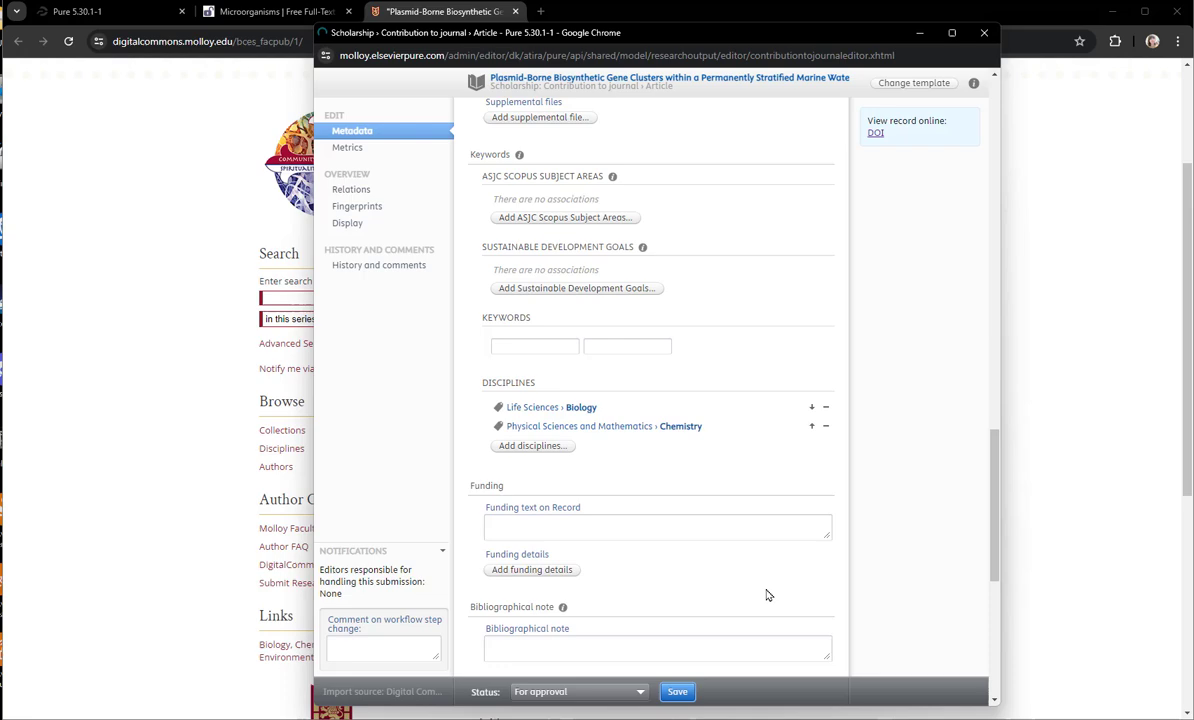
Open the profile's 15 articles and sort them by Modified date
{"action": "left_click", "coordinate": [116, 14]}
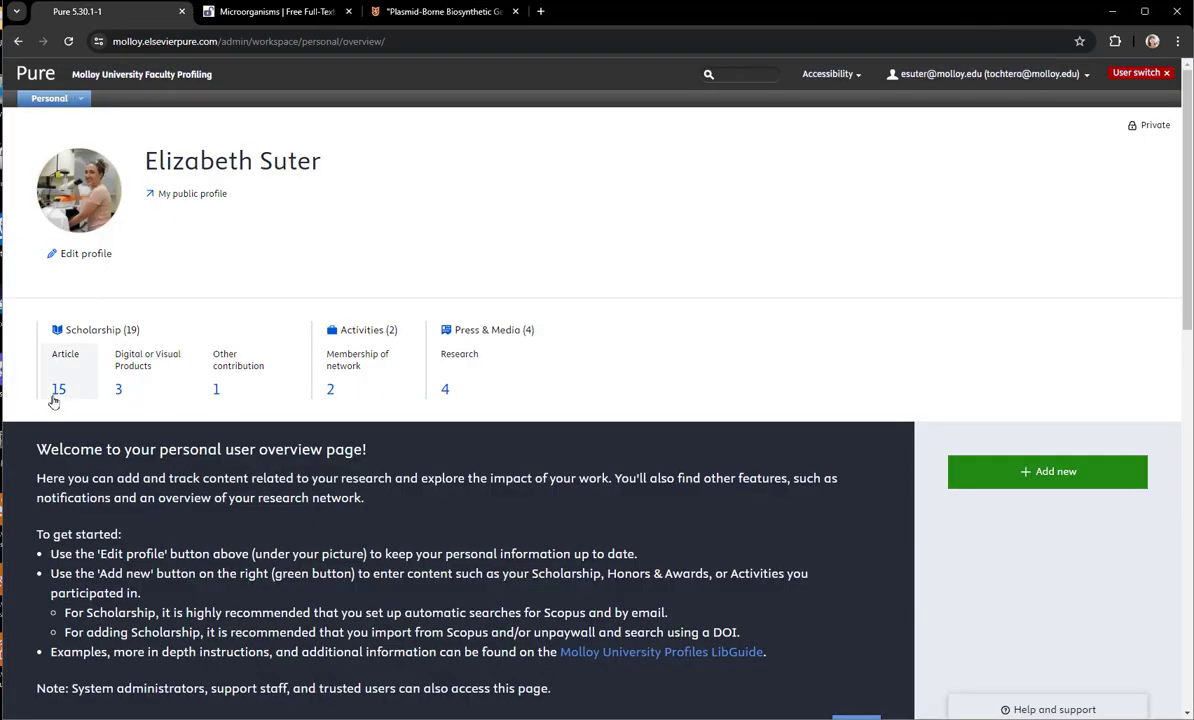
{"action": "left_click", "coordinate": [59, 386]}
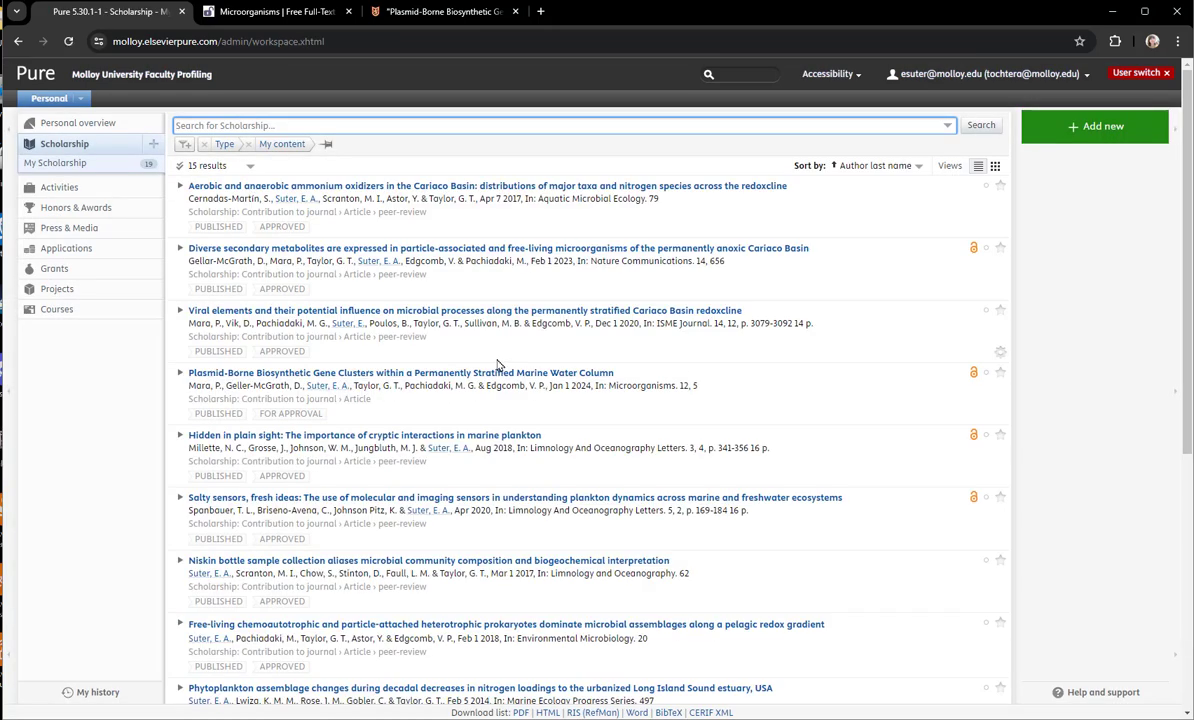
{"action": "left_click", "coordinate": [866, 166]}
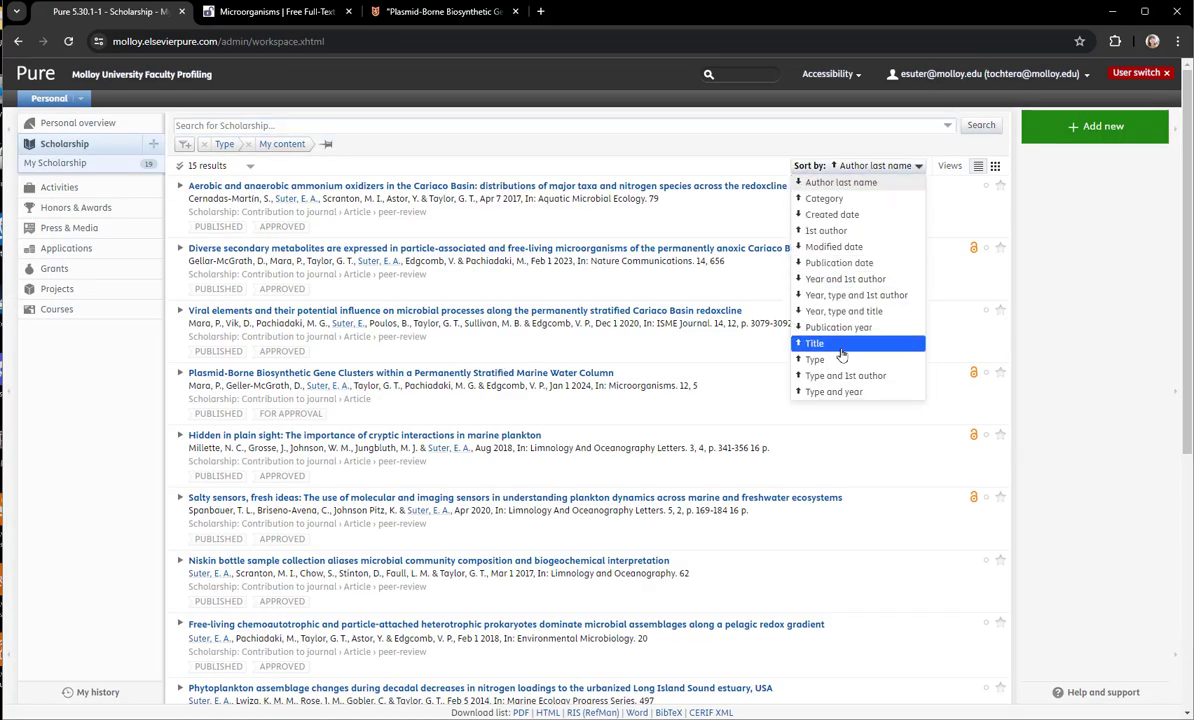
{"action": "left_click", "coordinate": [838, 250]}
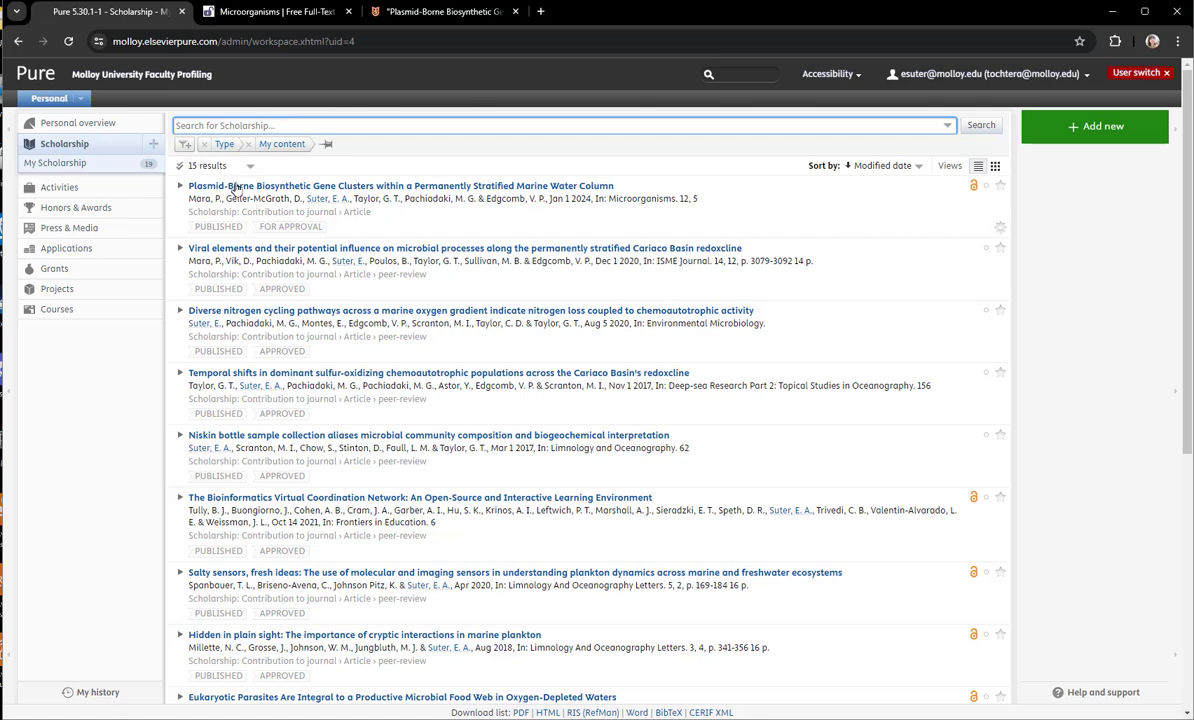
Reopen the Plasmid-Borne article record and check its Keywords and Disciplines sections
{"action": "left_click", "coordinate": [464, 188]}
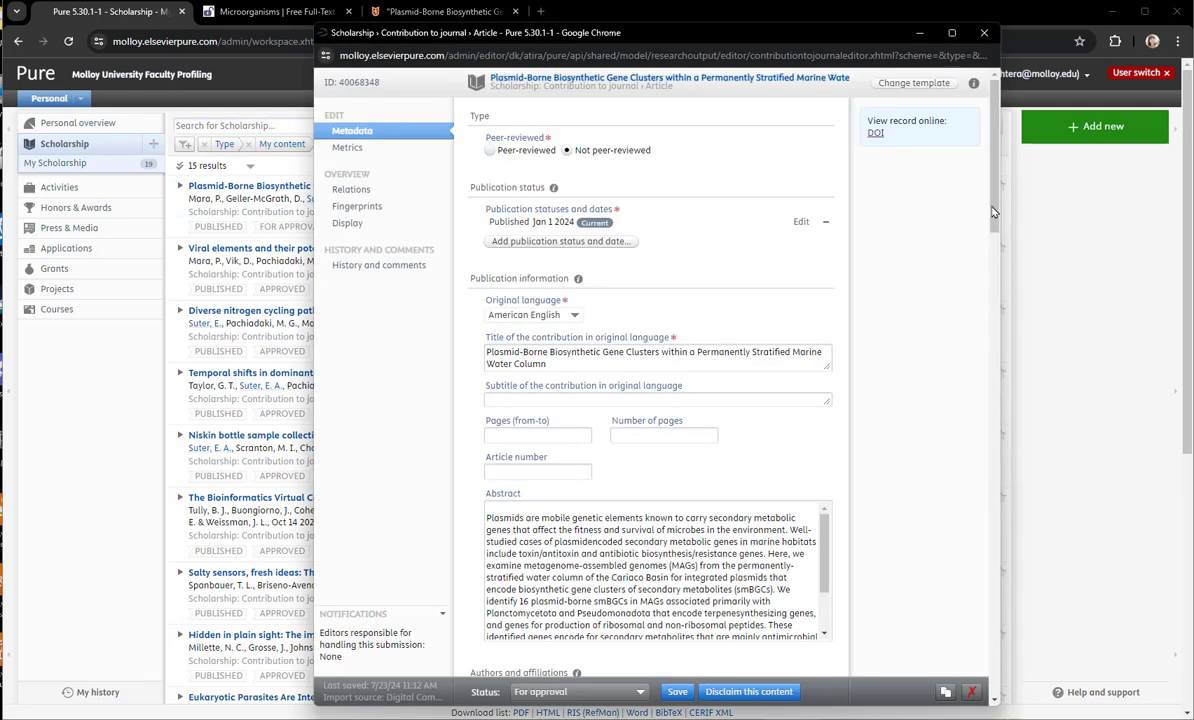
{"action": "left_click_drag", "start_coordinate": [993, 212], "coordinate": [1004, 578]}
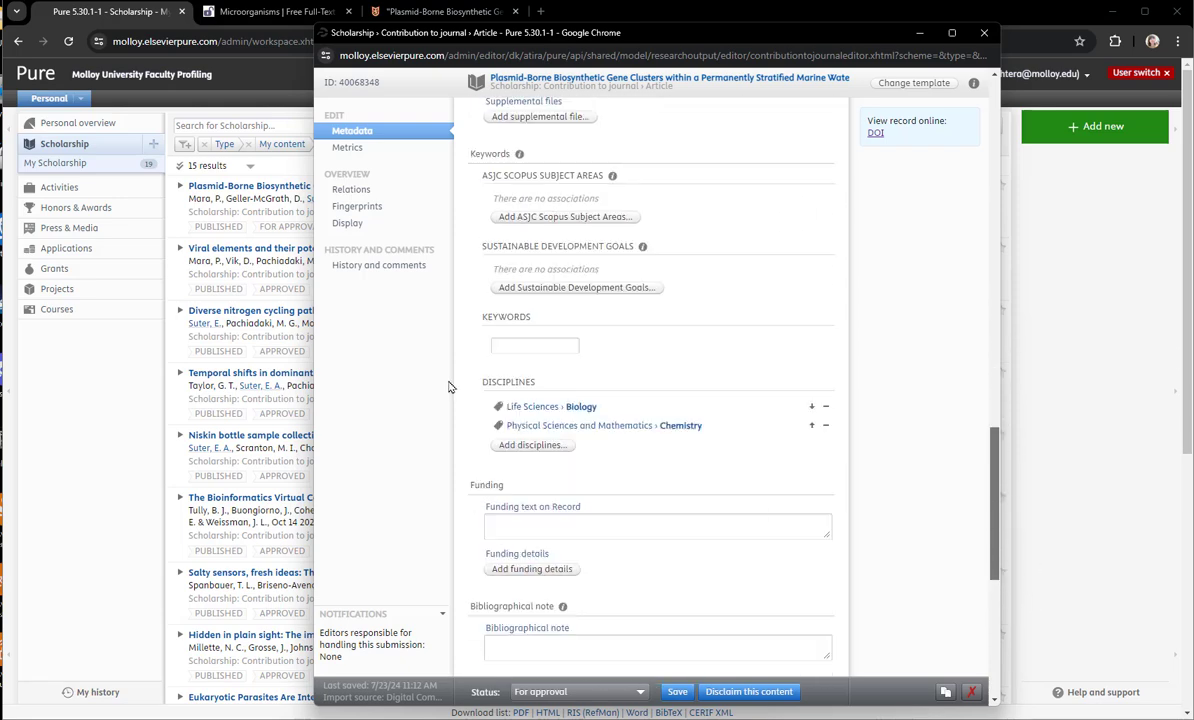
{"action": "left_click", "coordinate": [527, 344]}
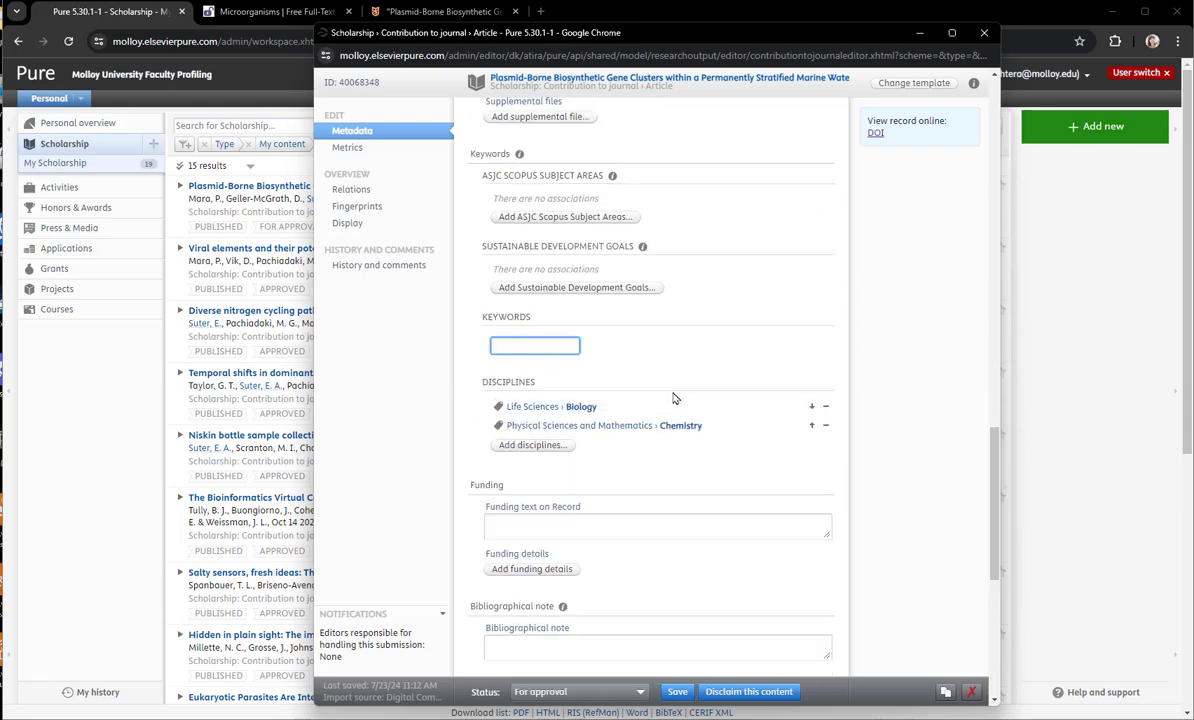